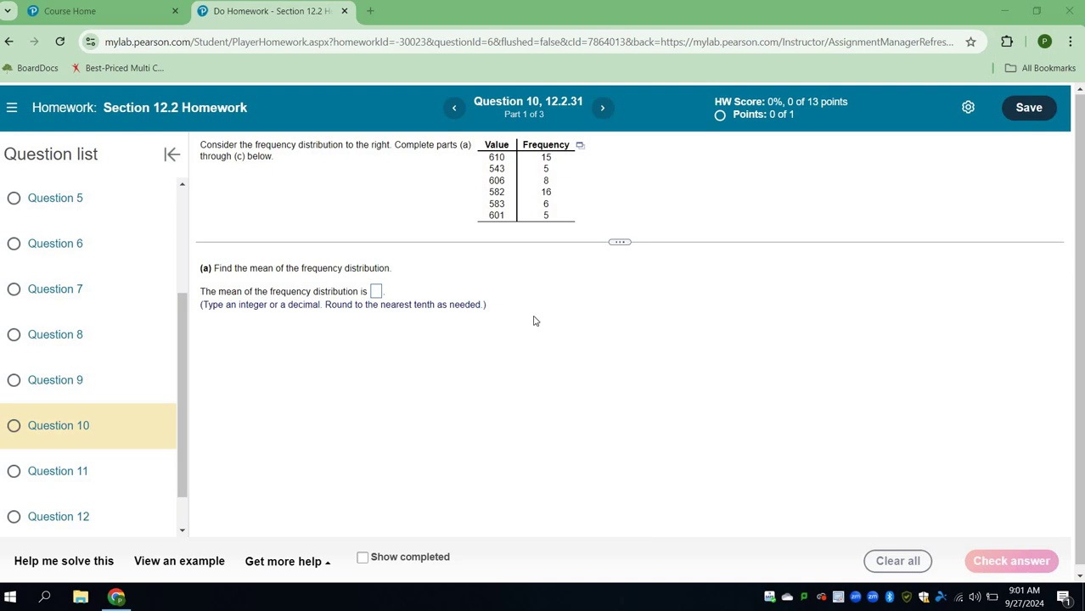
Open Question 10's frequency distribution table in StatCrunch and maximize its window
left_click(581, 149)
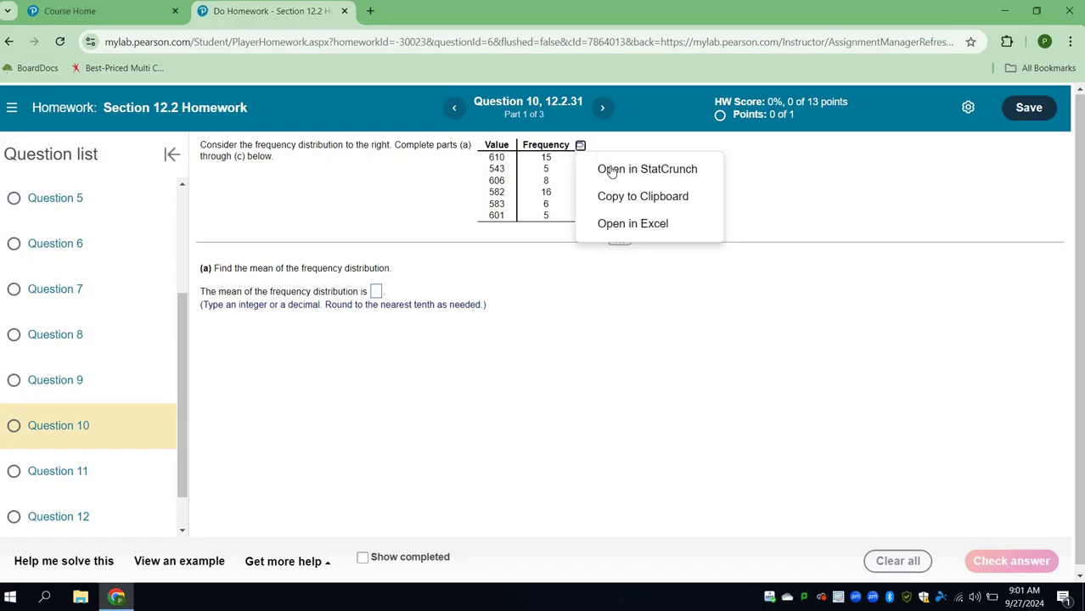
left_click(612, 171)
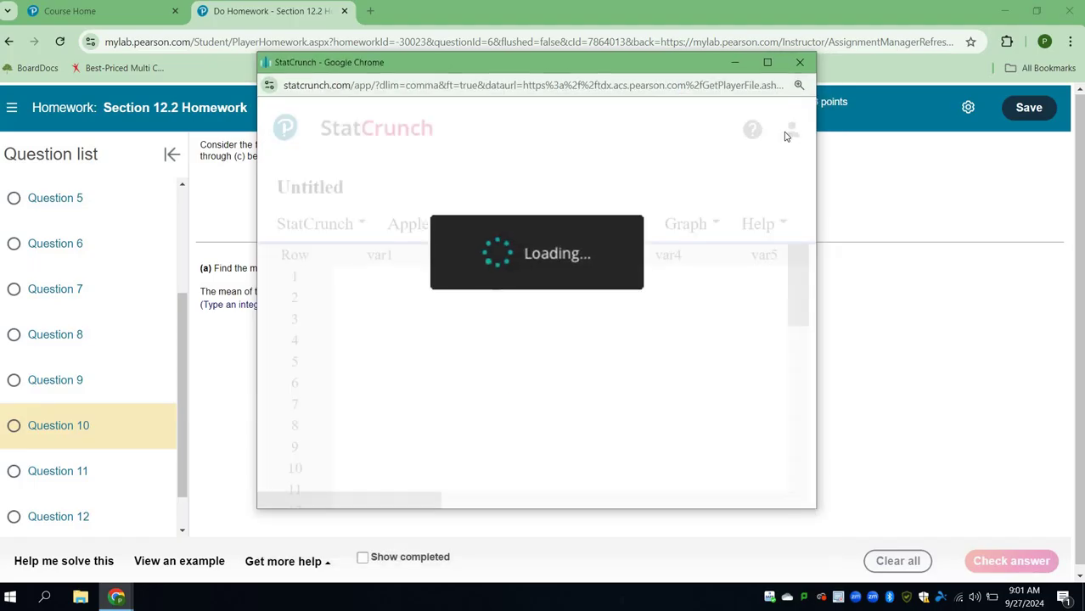
left_click(769, 64)
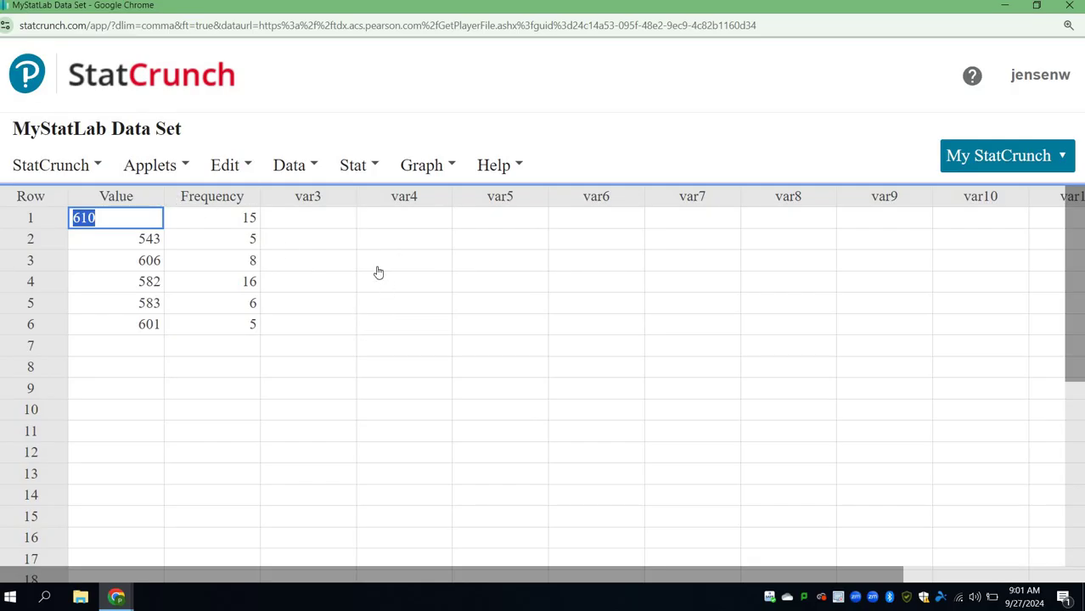
Set up Grouped/Binned summary statistics with Value as the bins and Frequency as the counts
left_click(371, 169)
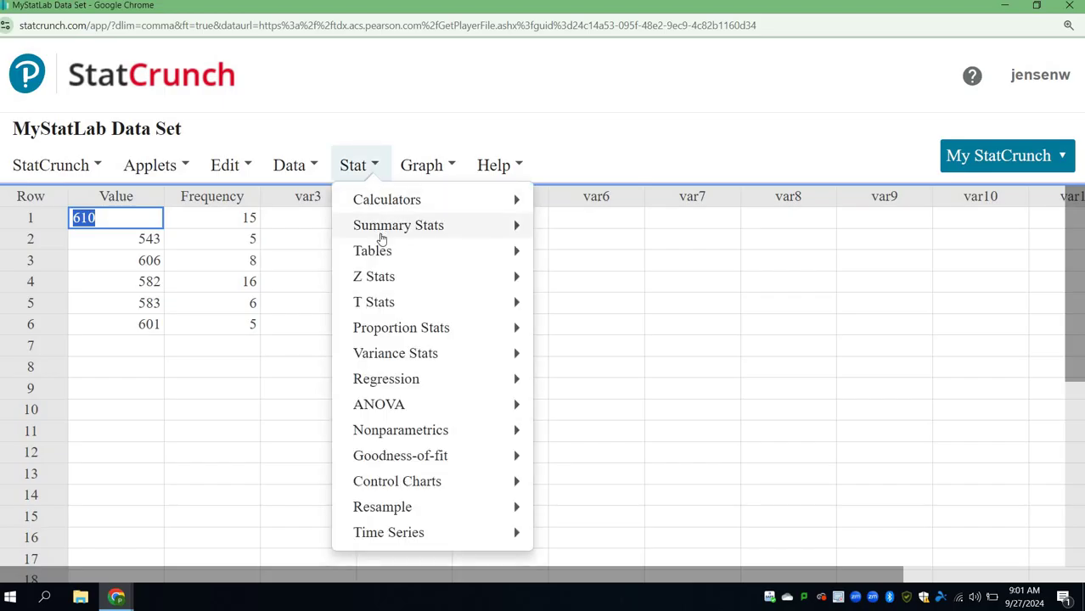
mouse_move(381, 237)
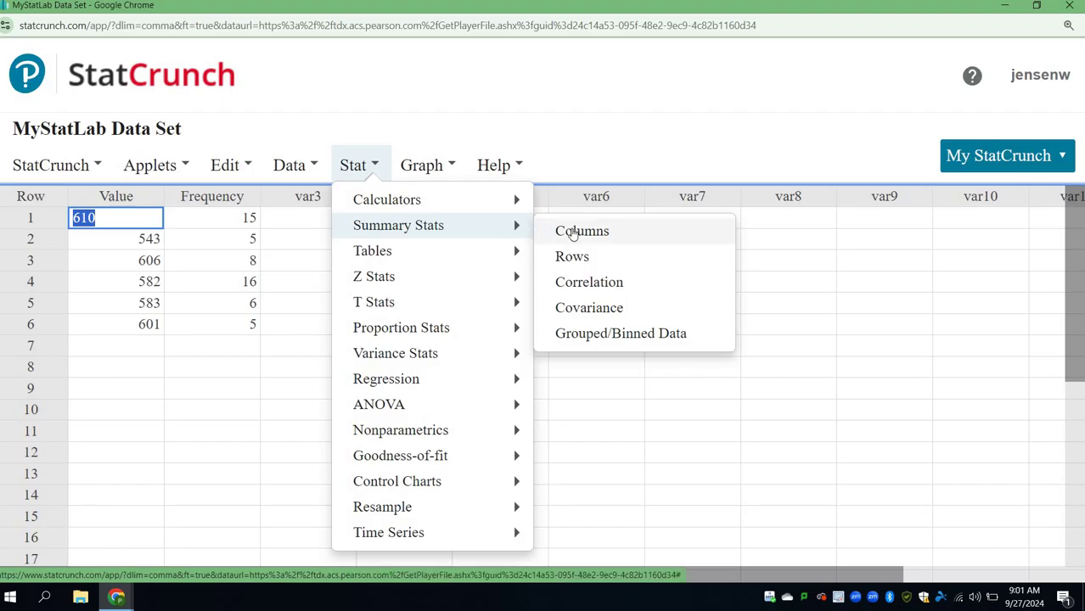
left_click(577, 338)
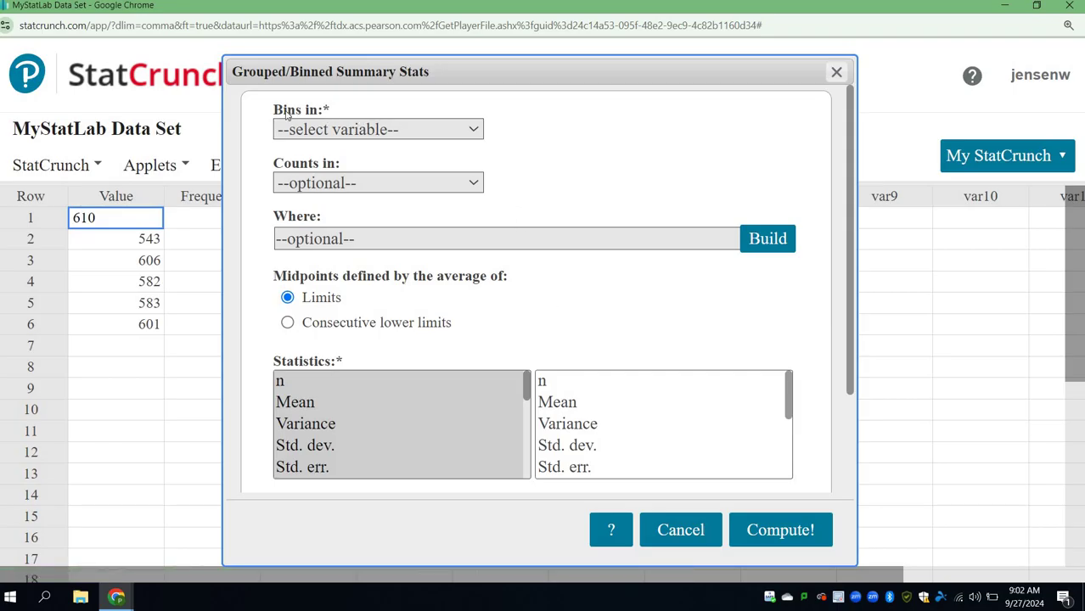
left_click(339, 137)
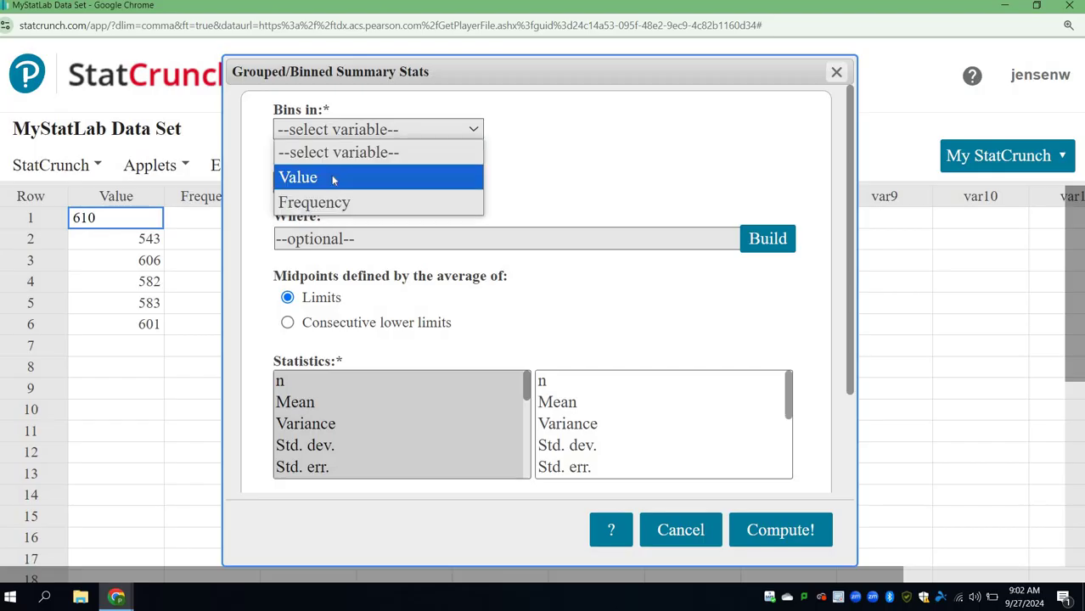
left_click(335, 177)
left_click(339, 189)
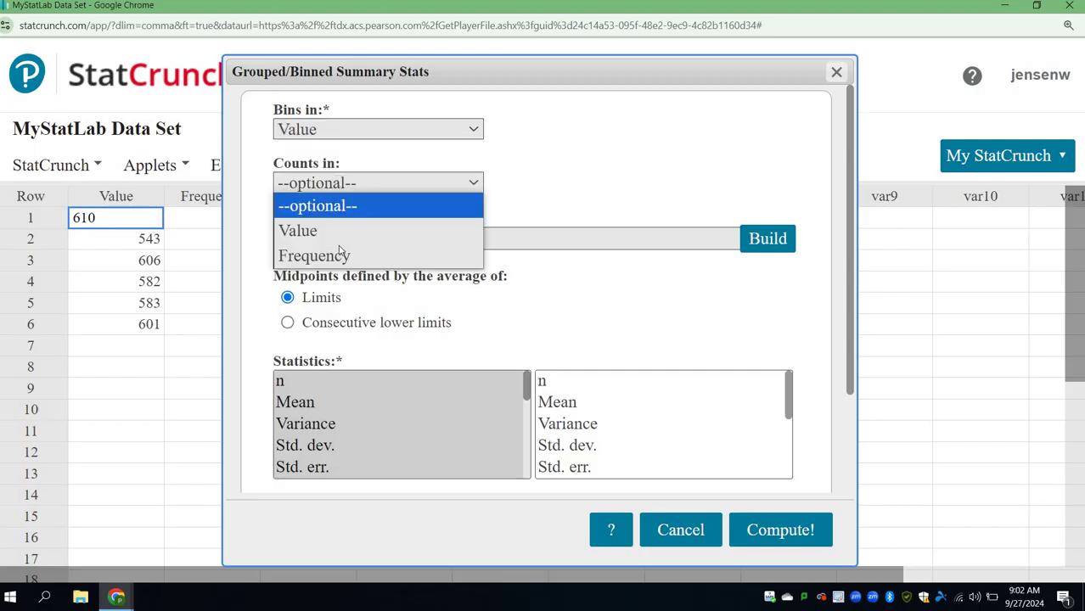
left_click(339, 253)
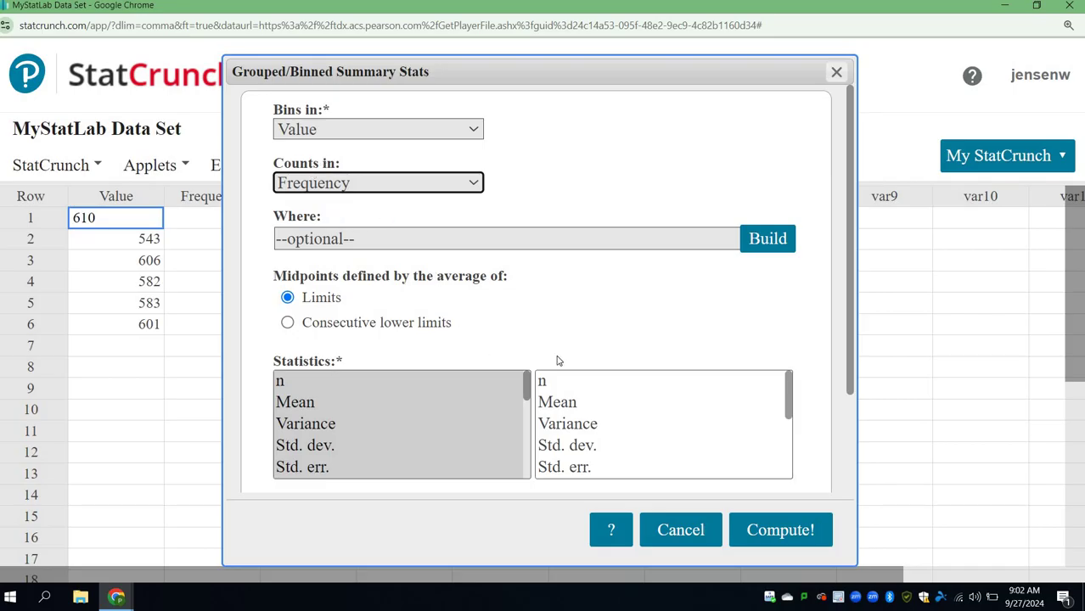
Choose only Mean and Median as the statistics and compute the grouped summary
left_click(313, 404)
scroll(312, 410, "down", 2)
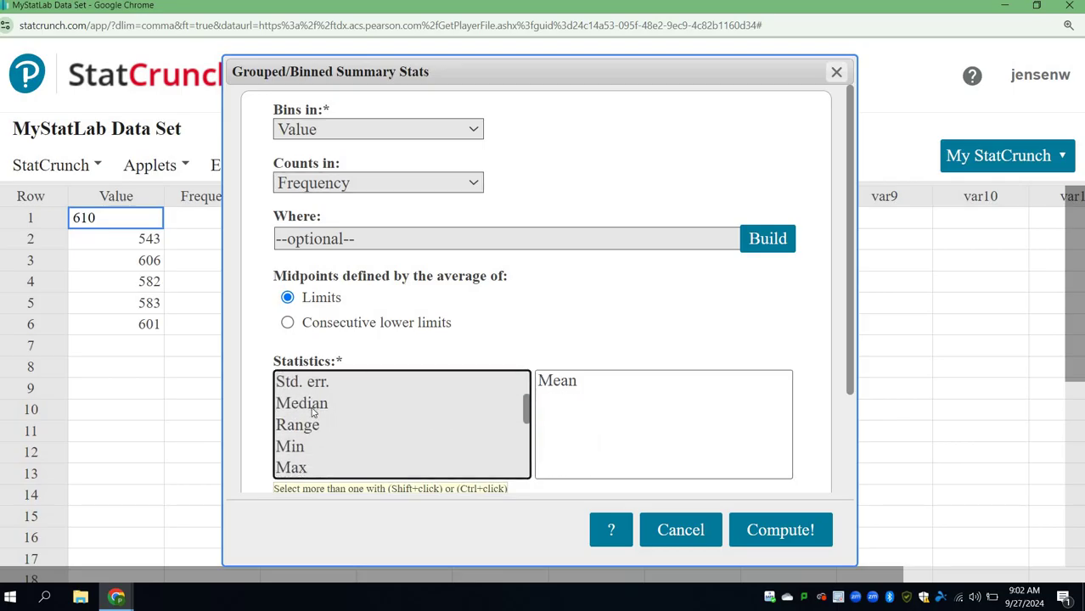
left_click(311, 408, "ctrl")
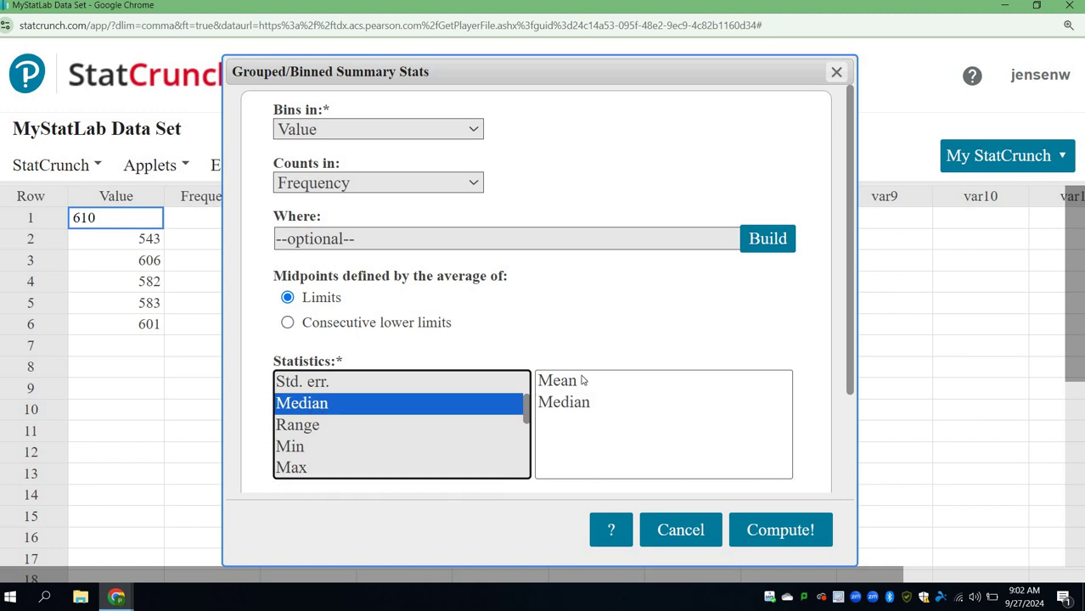
left_click(774, 540)
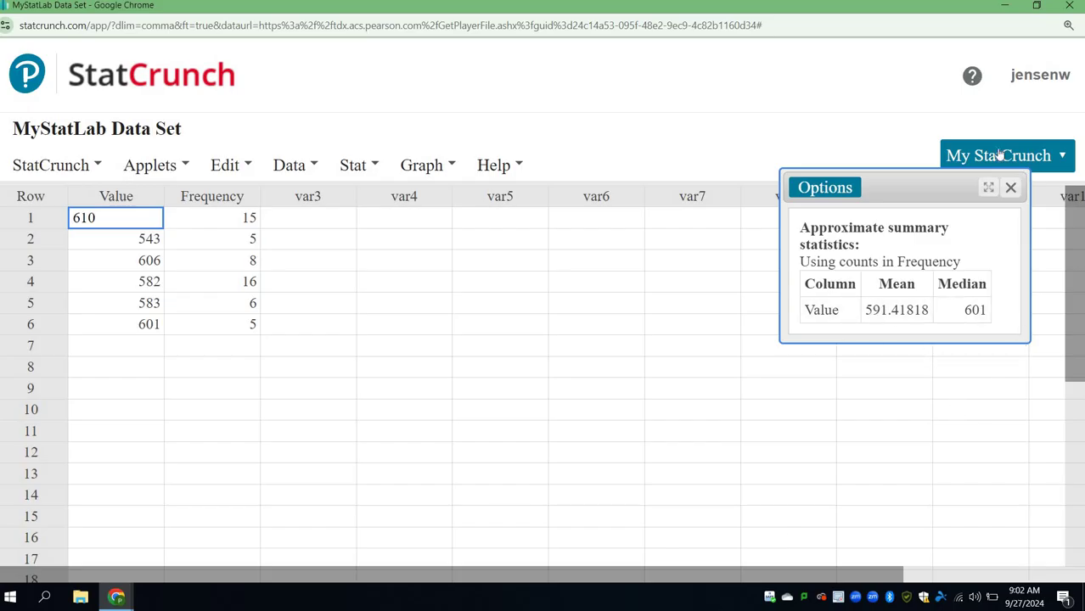
Restore the StatCrunch window to a smaller size and arrange it so the homework answer box and the summary results are both visible
left_click(1038, 7)
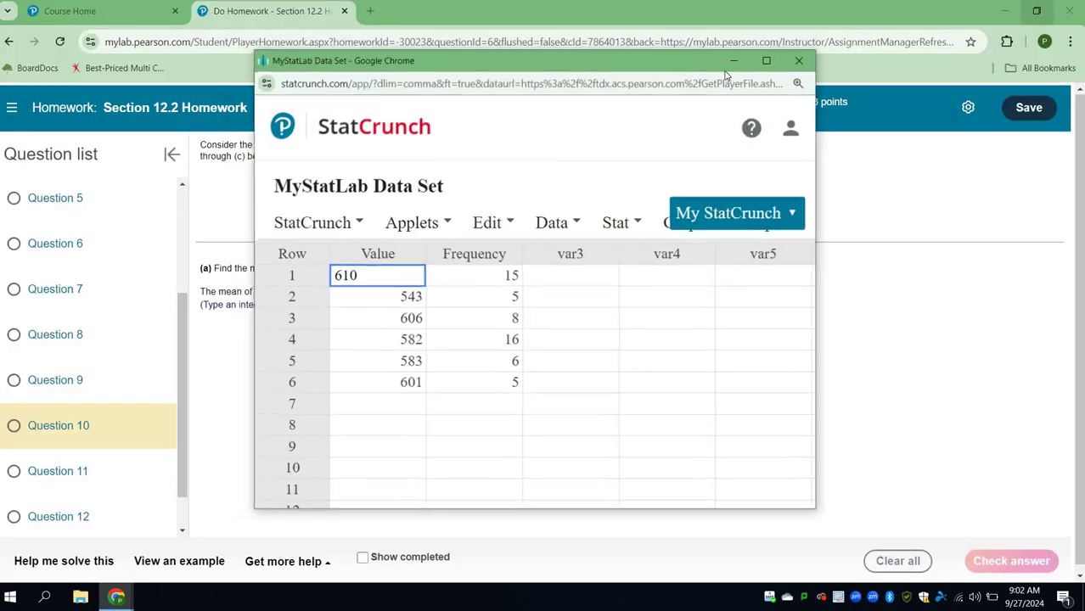
left_click_drag(747, 62, 814, 311)
left_click_drag(742, 346, 837, 195)
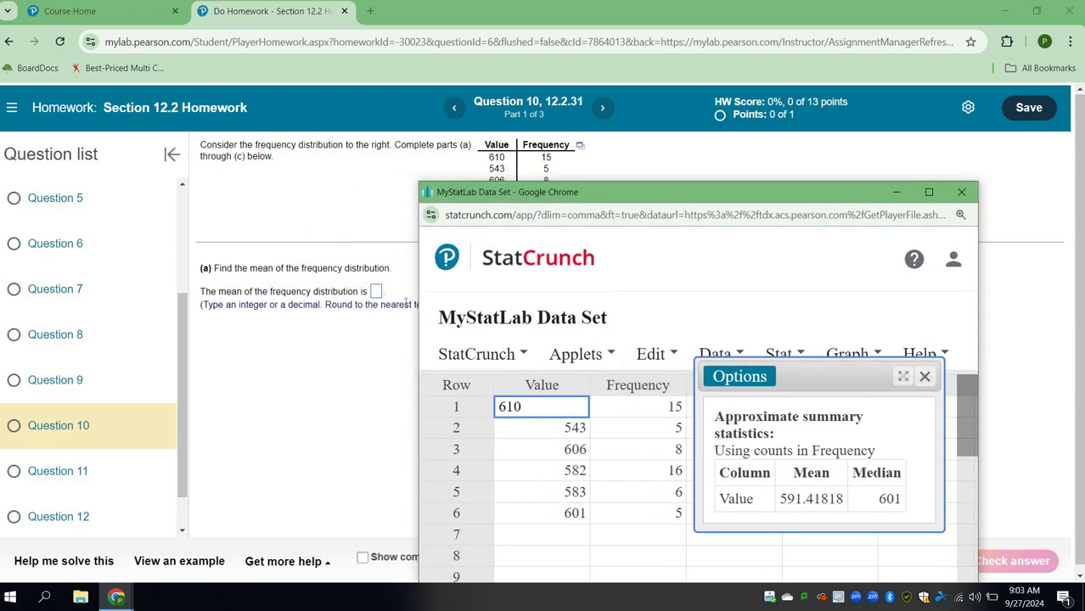
Answer part (a) with a mean of 591.4, check it and continue to part (b)
left_click(378, 294)
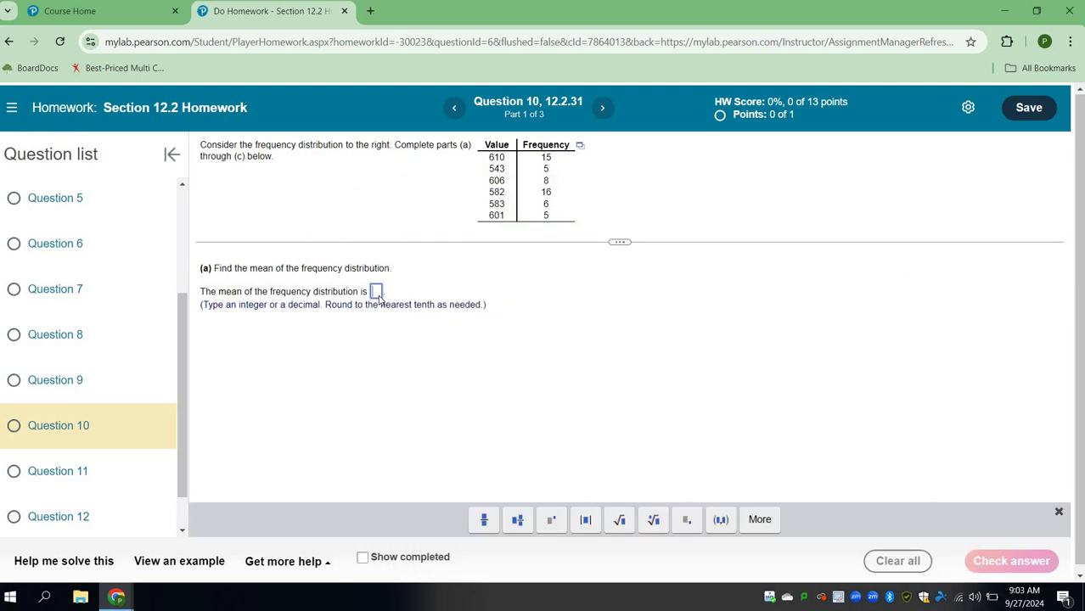
type("591")
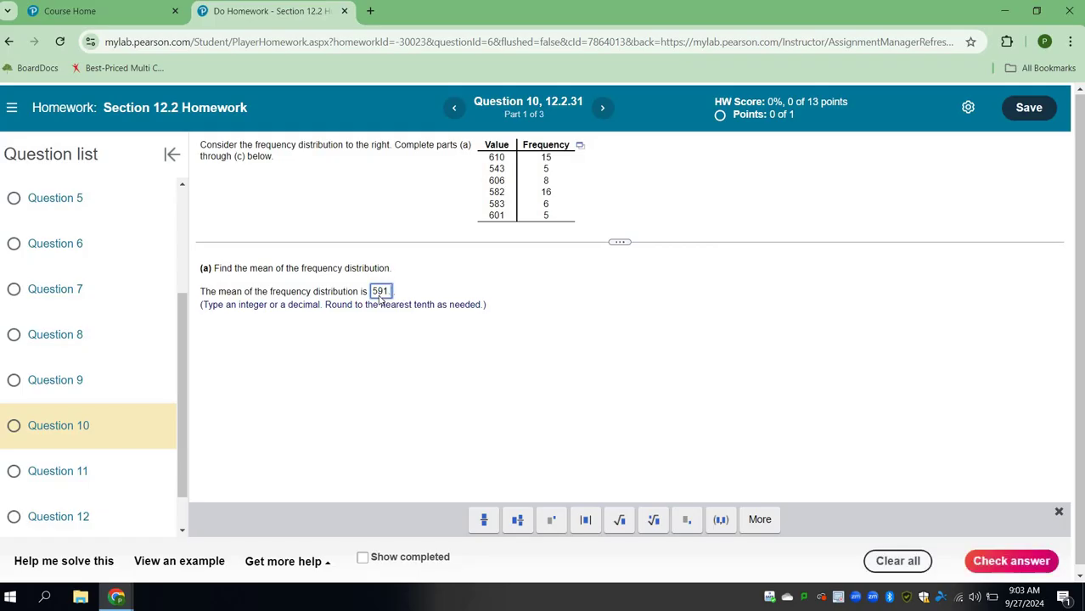
type(".1")
key("BackSpace")
type("4")
left_click(473, 339)
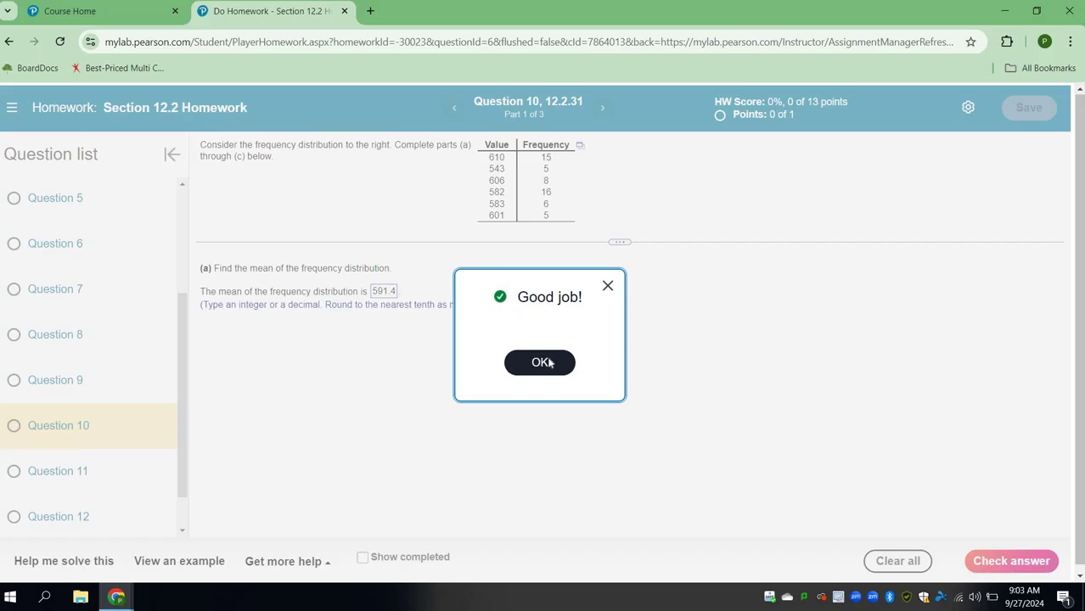
left_click(542, 362)
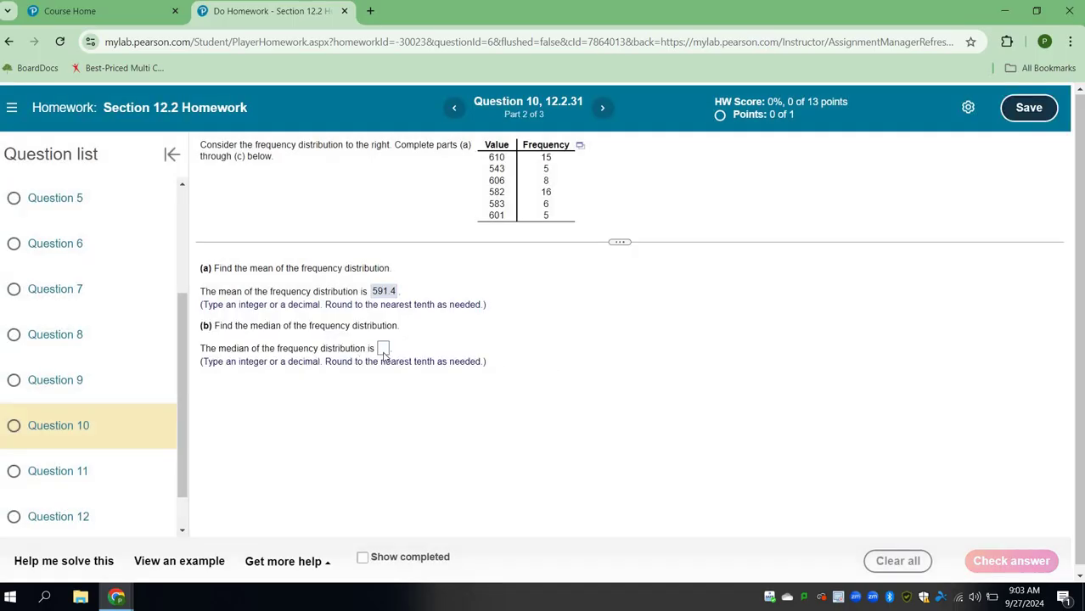
Consult the StatCrunch results, answer part (b) with a median of 601, and check it
left_click(383, 349)
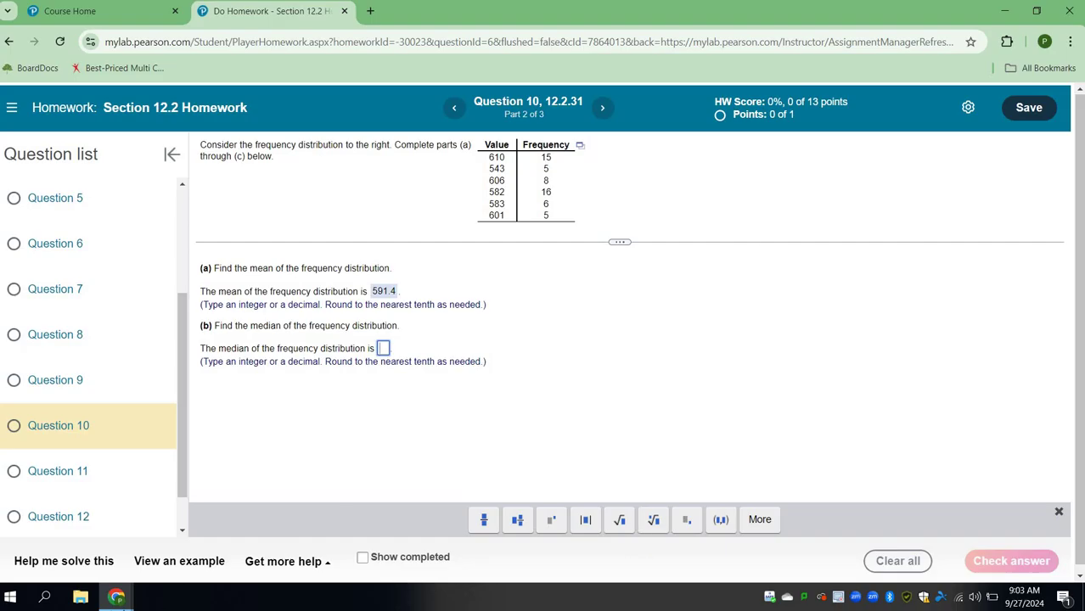
mouse_move(117, 599)
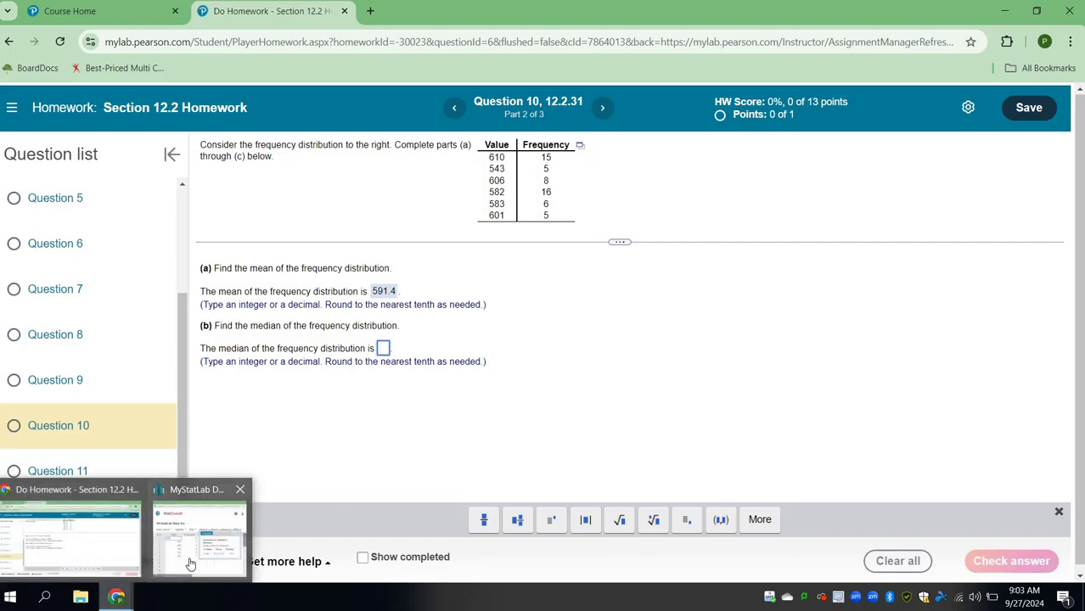
left_click(204, 531)
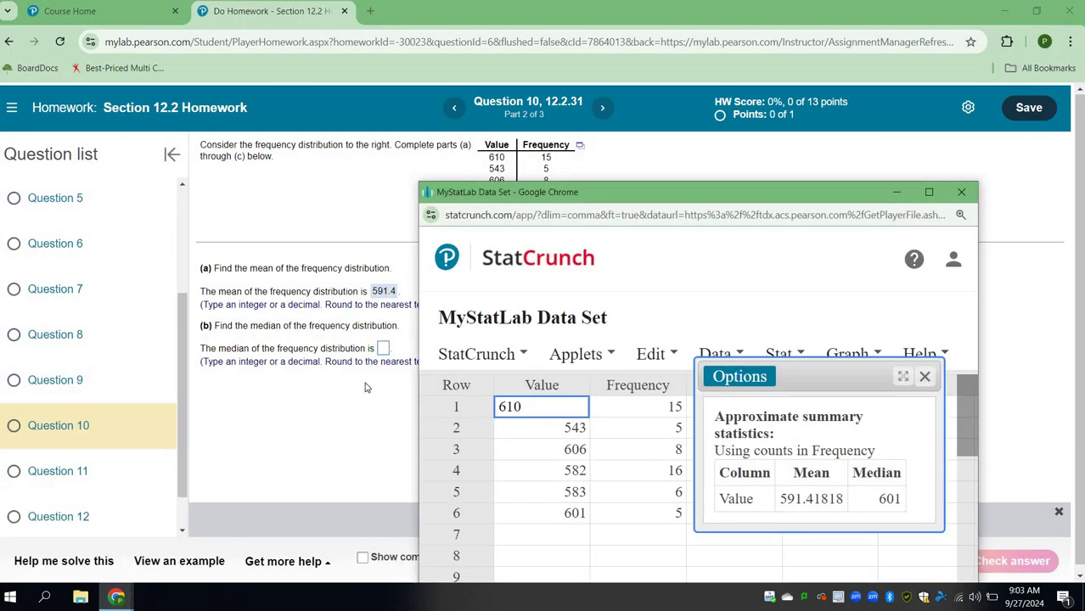
left_click(383, 352)
left_click(383, 350)
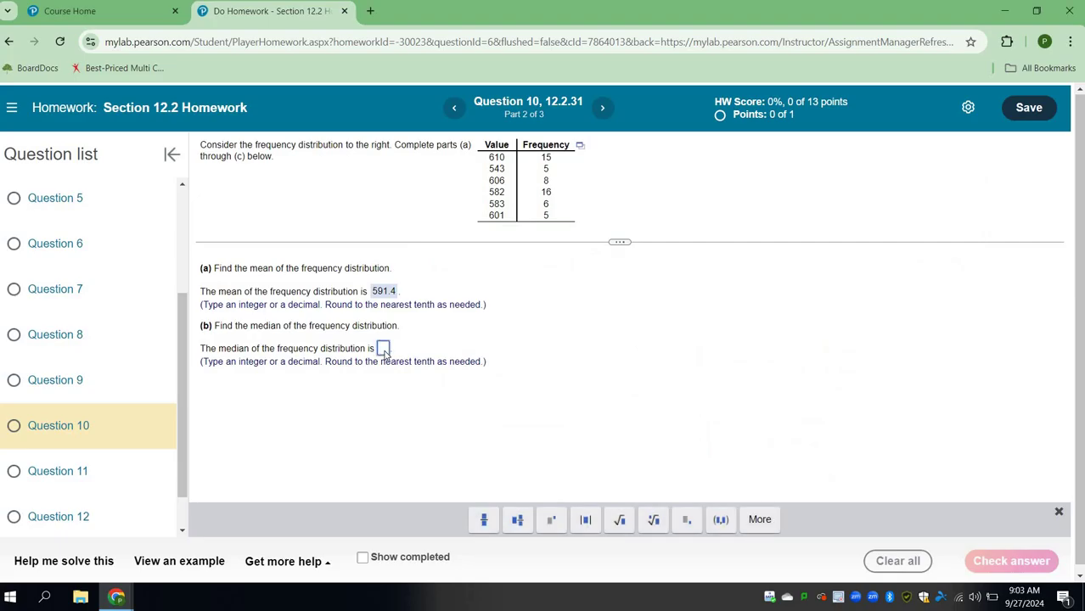
type("601")
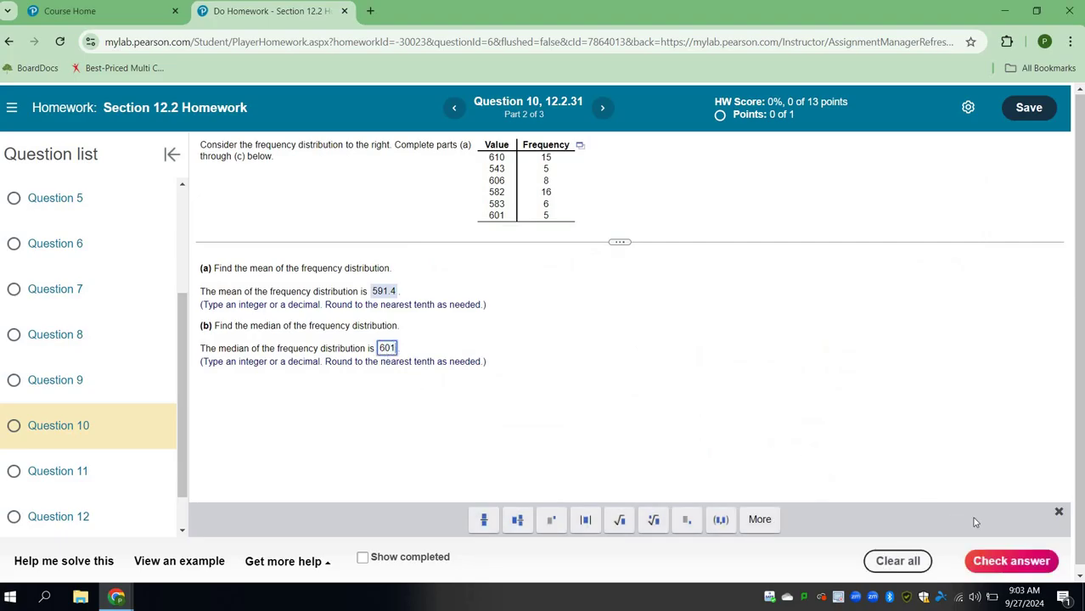
left_click(1007, 563)
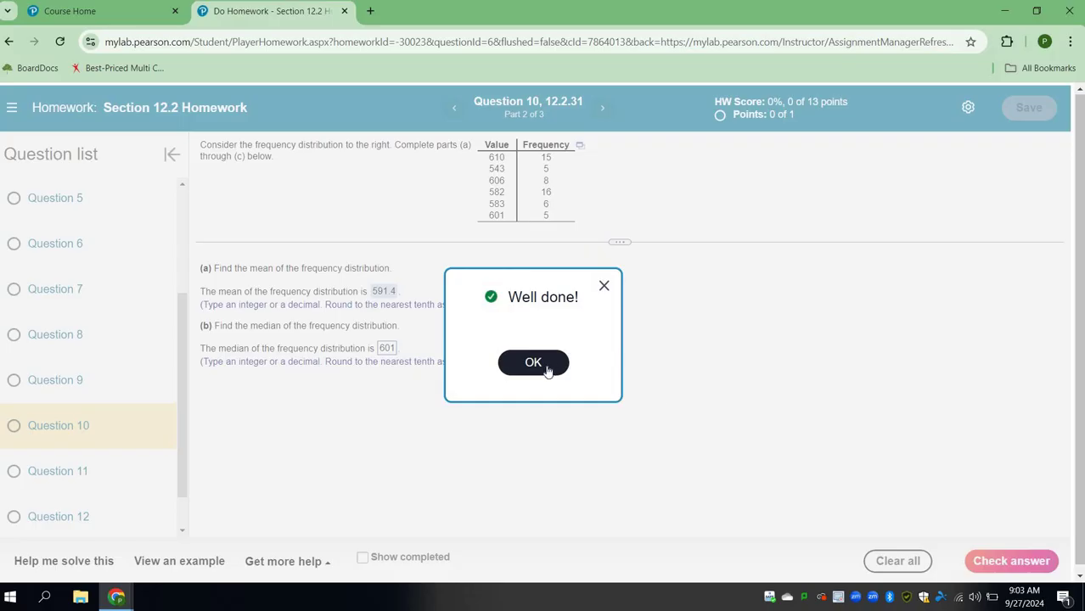
left_click(535, 364)
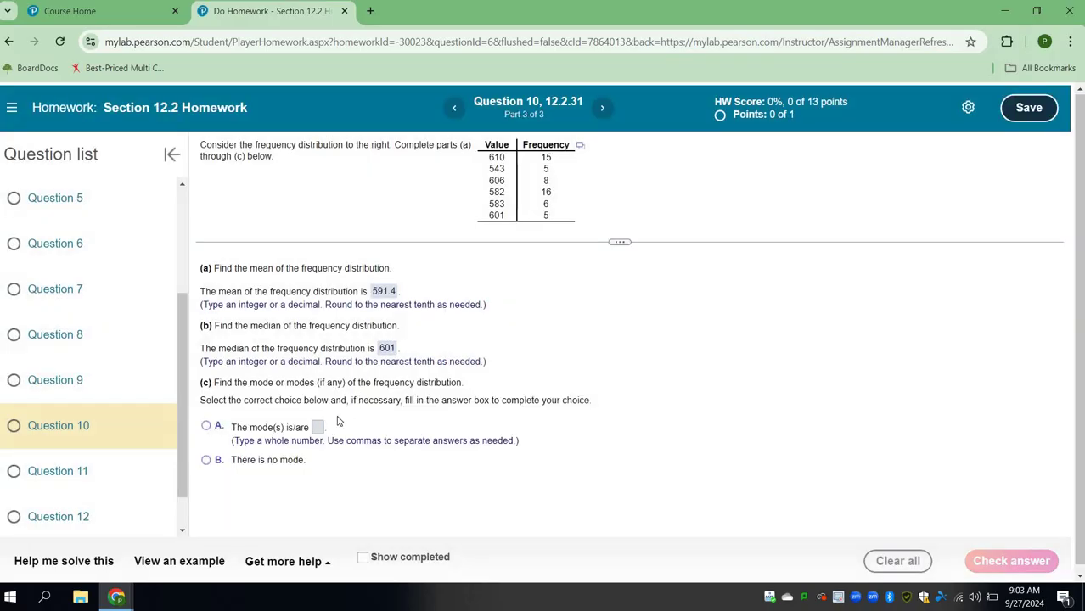
Answer part (c) with choice A and a mode of 582, check it, and go to the next question
left_click(316, 430)
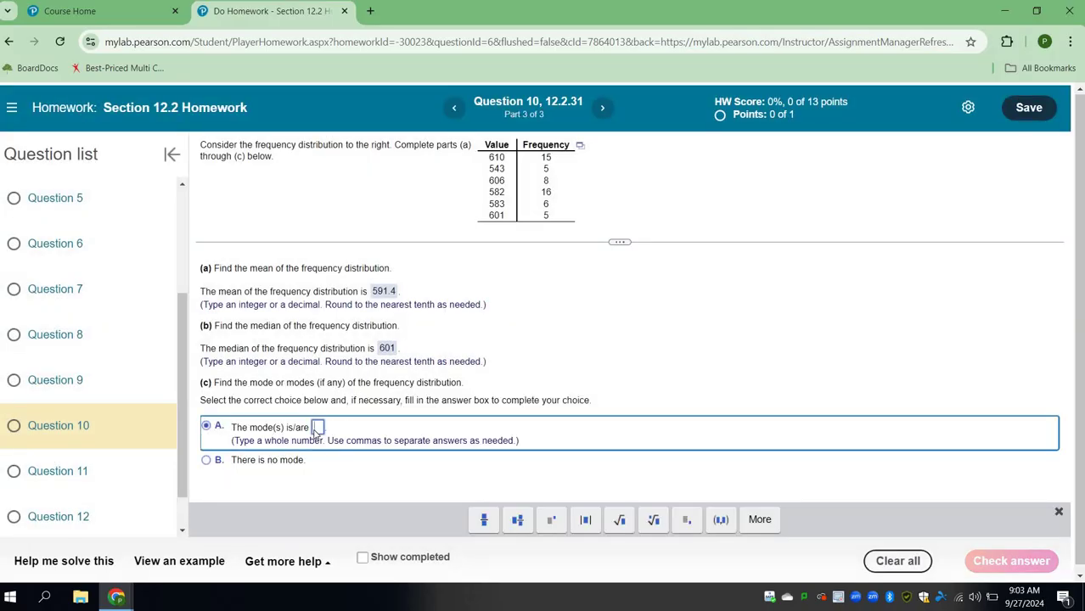
type("582")
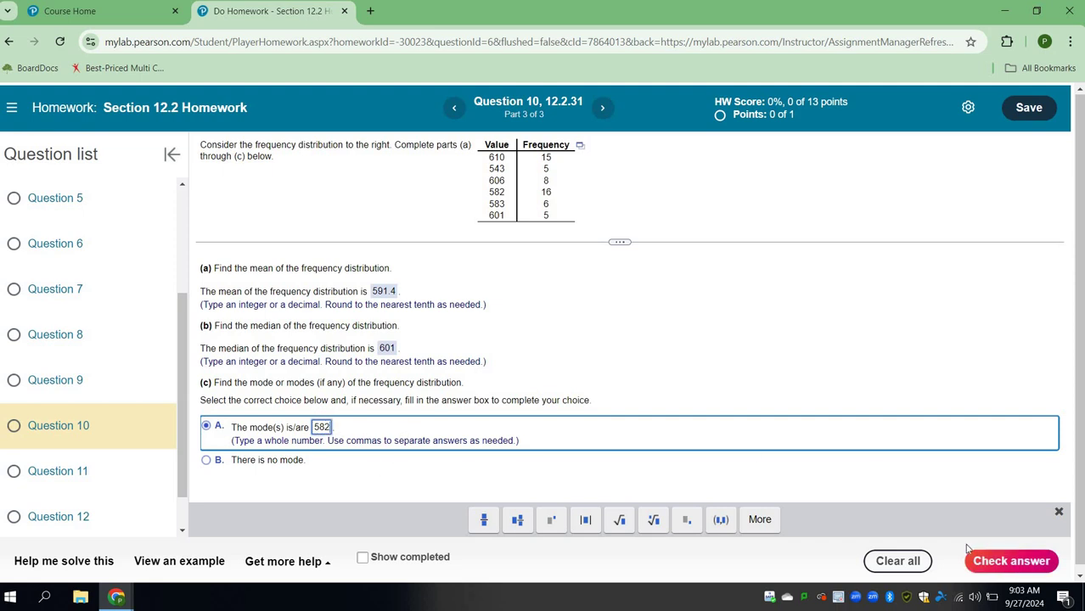
left_click(990, 571)
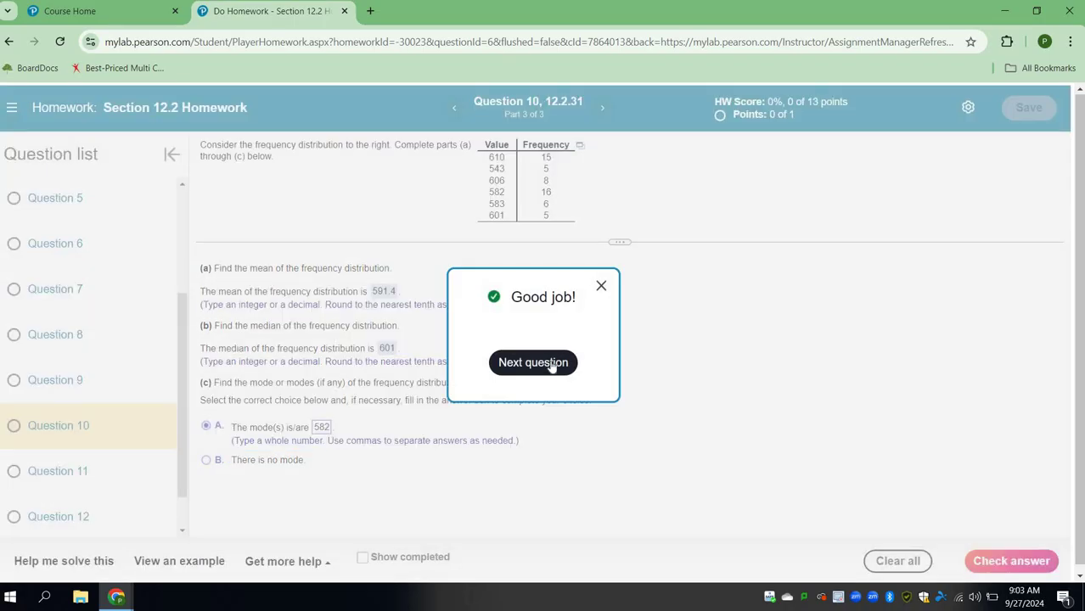
left_click(551, 364)
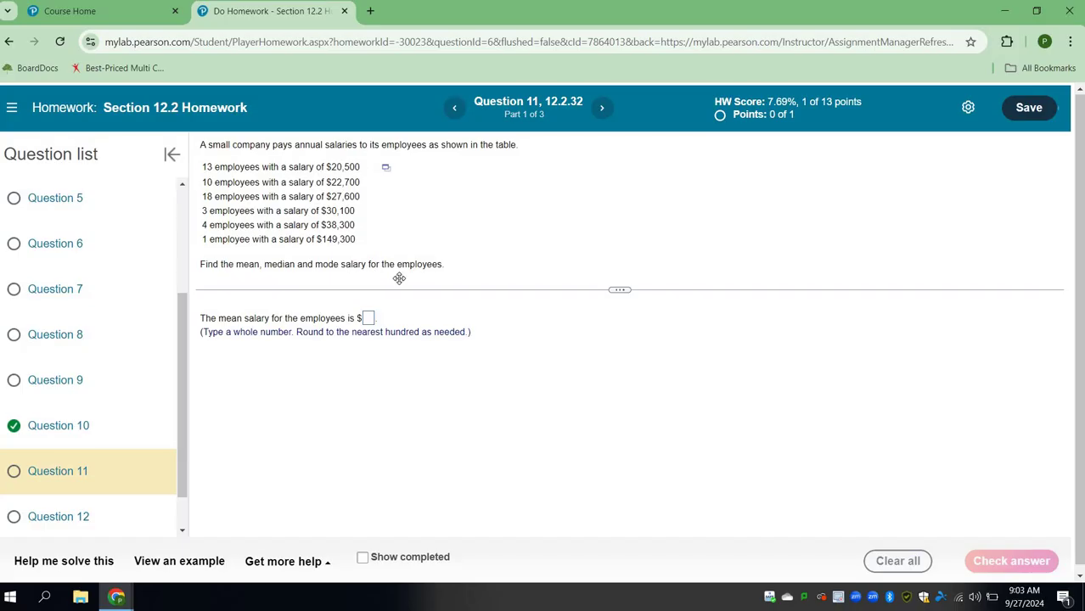
Open Question 11's employee salary table in StatCrunch
left_click(386, 171)
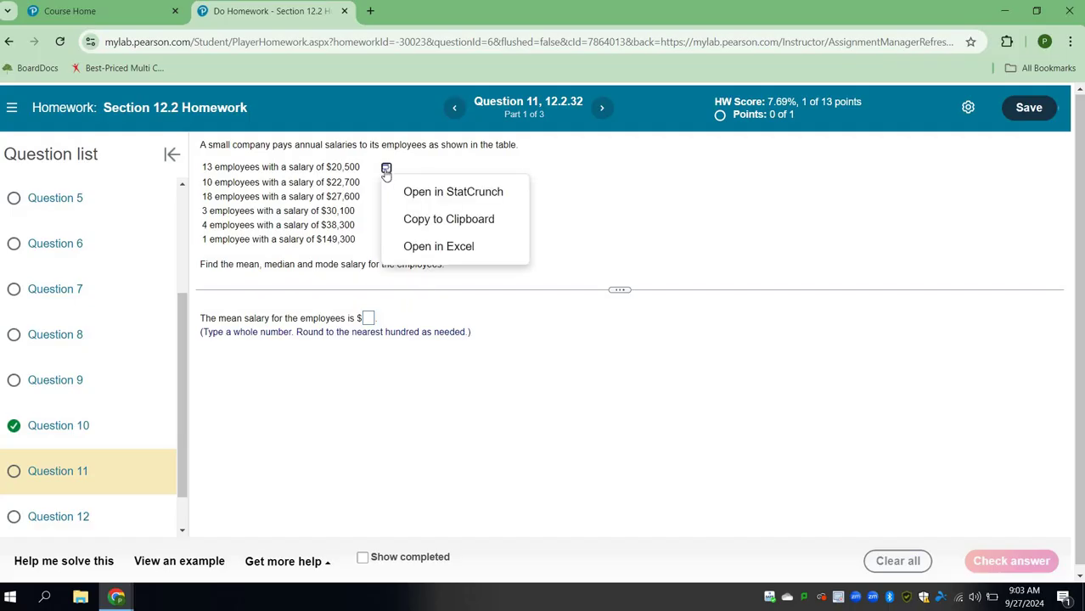
left_click(406, 191)
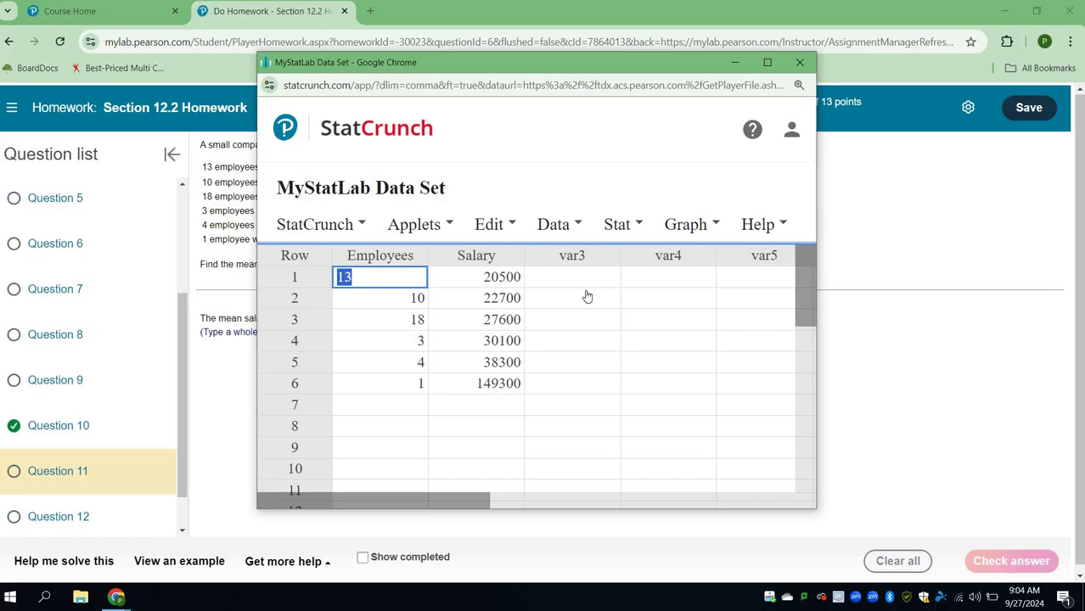
Start a Grouped/Binned Data summary statistics calculation for the employee salary data set
left_click(625, 230)
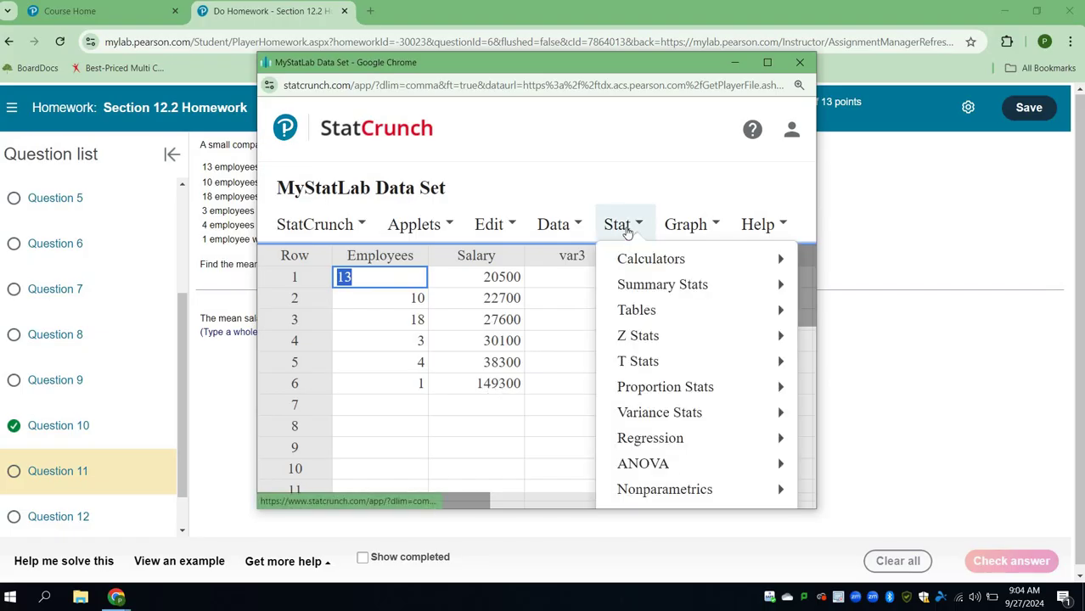
left_click(627, 231)
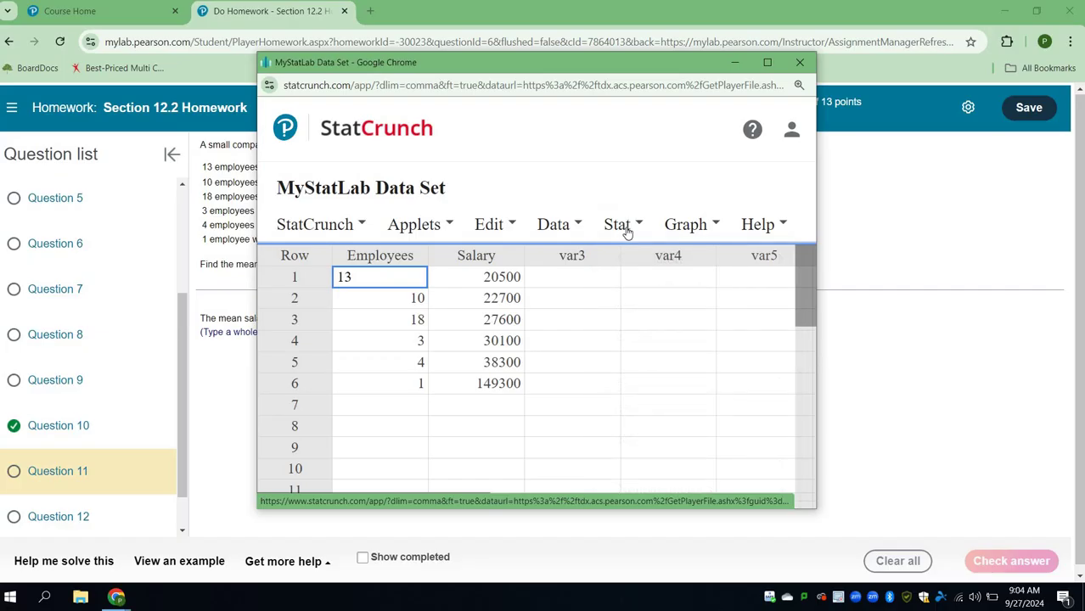
left_click(626, 231)
scroll(663, 408, "down", 2)
mouse_move(666, 431)
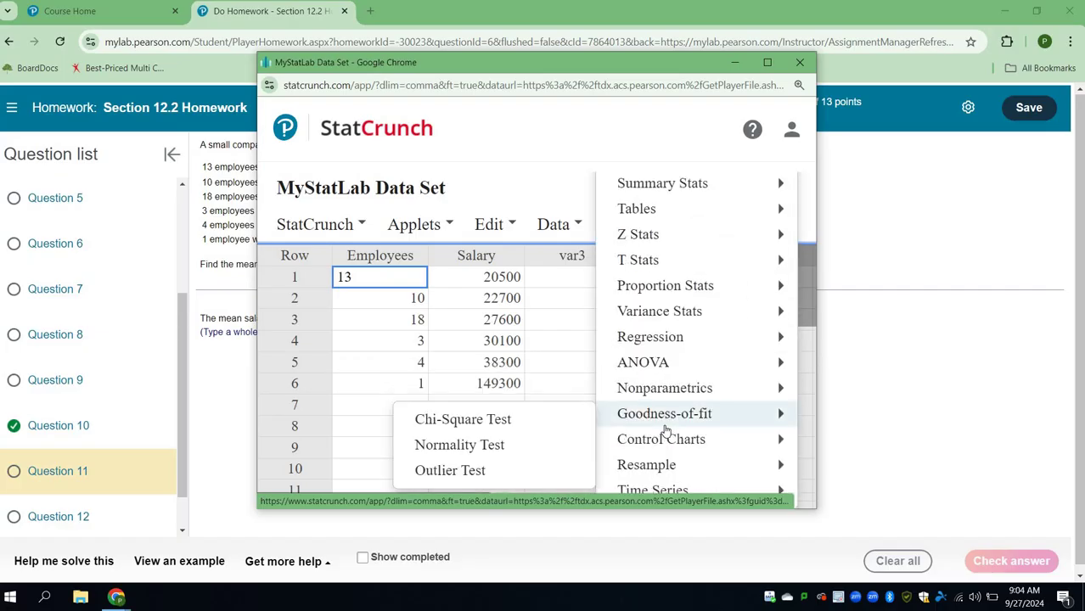
mouse_move(673, 192)
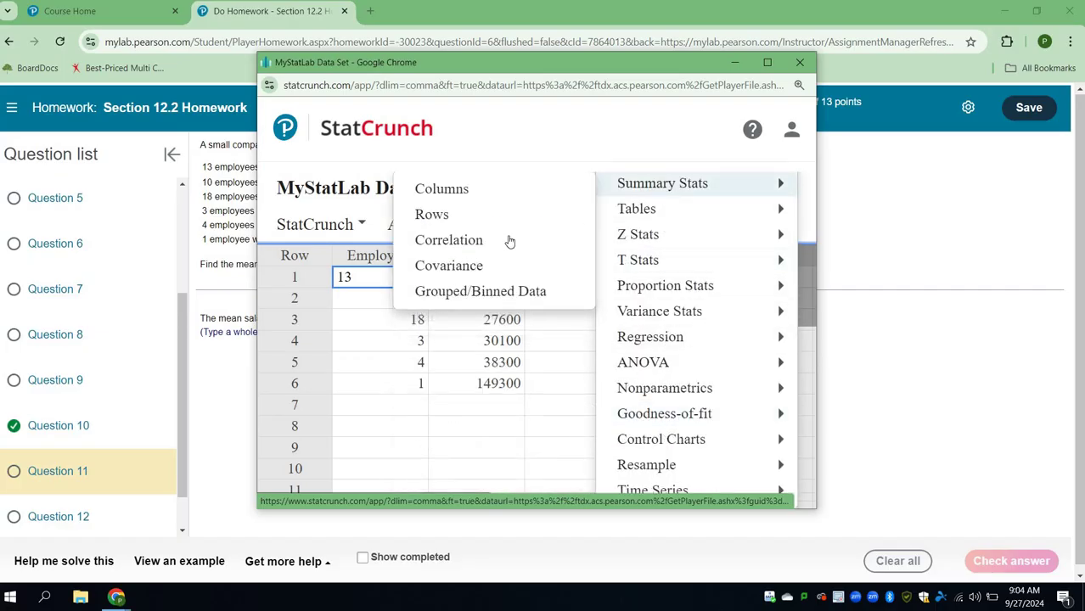
left_click(497, 293)
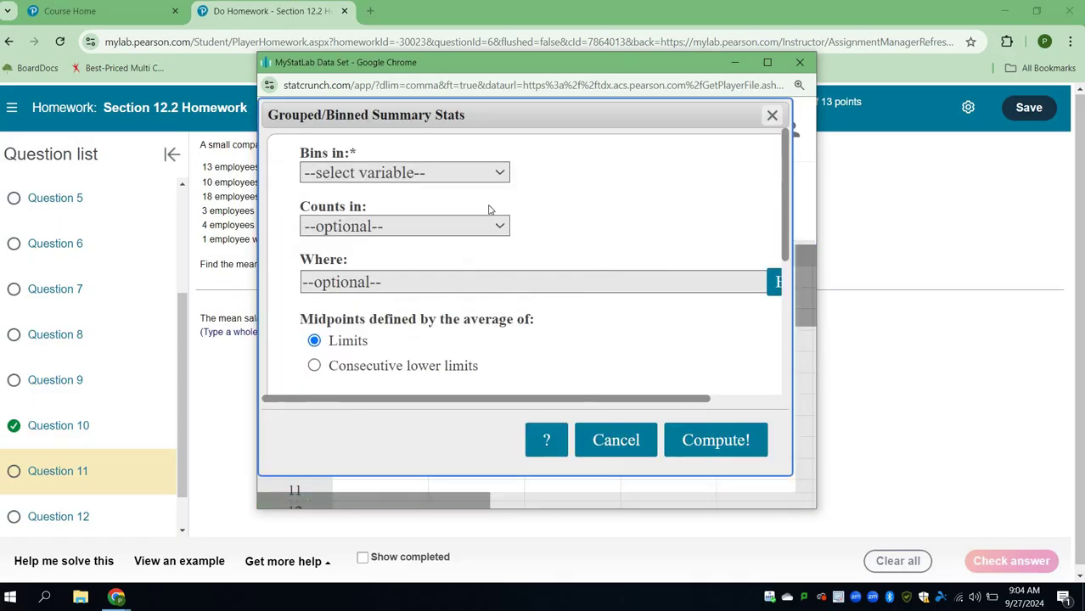
Use Salary as the bins variable and Employees as the counts variable for the grouped summary
left_click(491, 175)
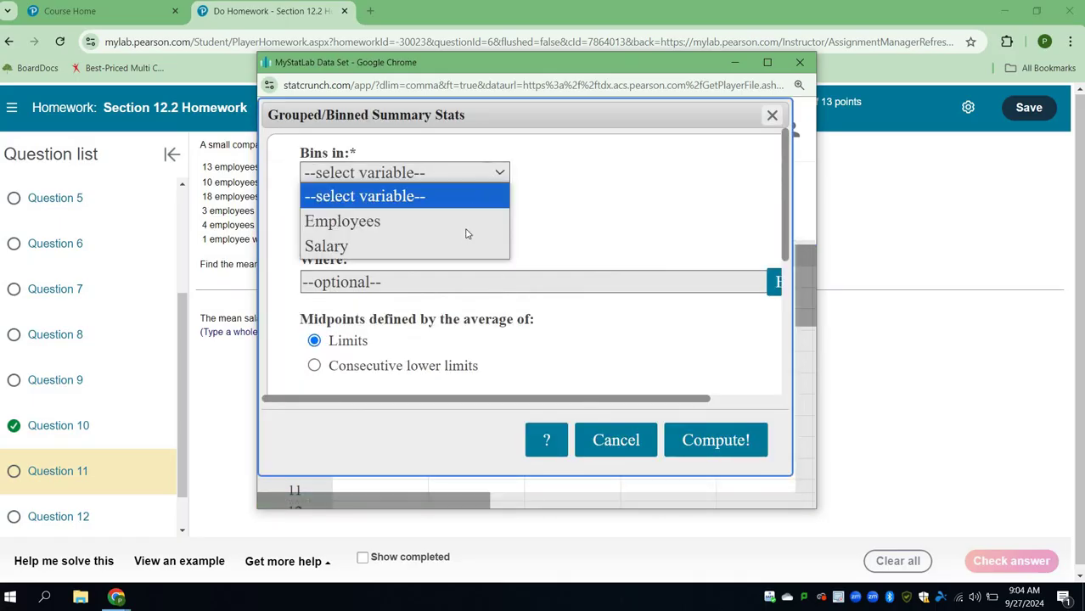
left_click(465, 246)
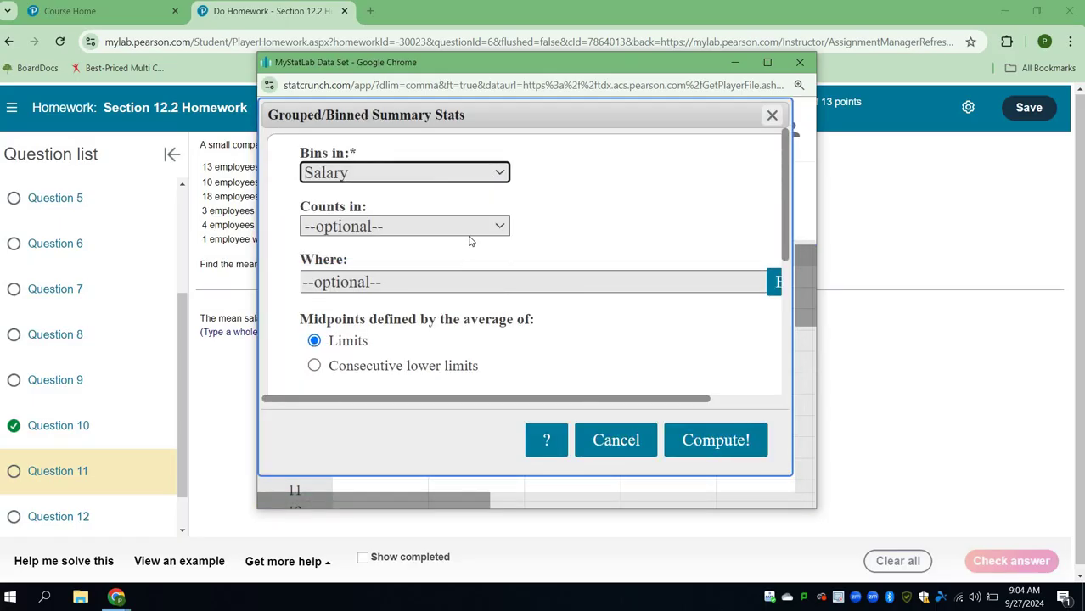
left_click(473, 230)
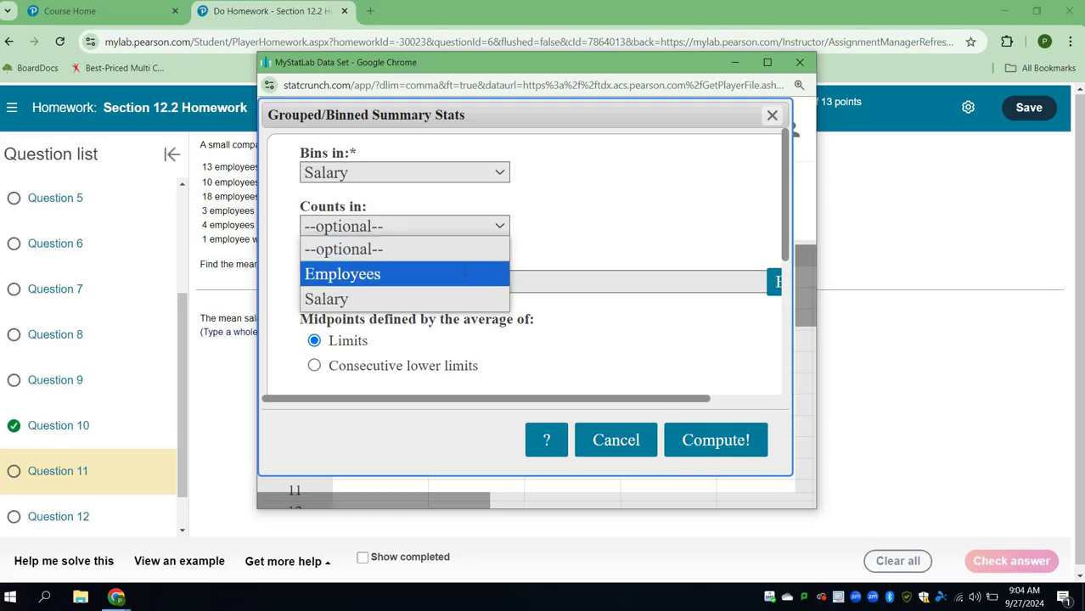
left_click(465, 273)
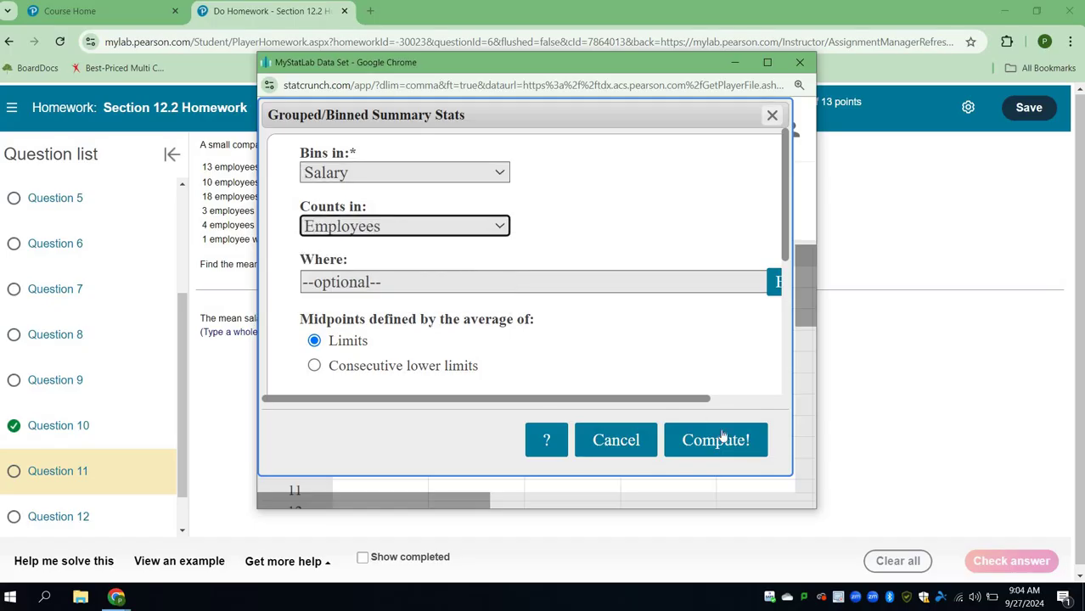
Restrict the statistics to Mean and Median and compute the grouped summary
scroll(556, 367, "down", 3)
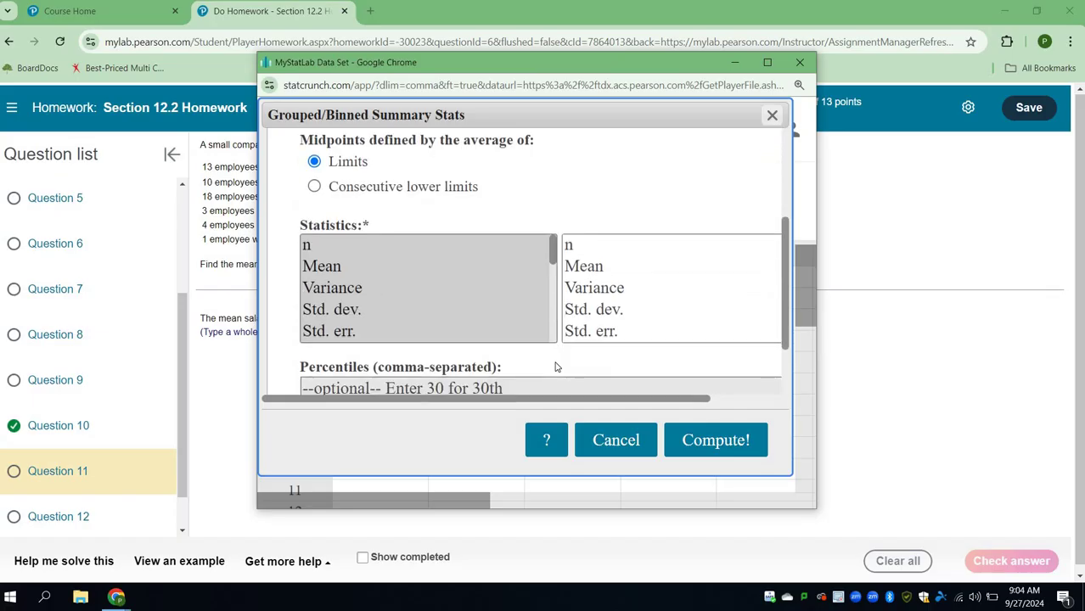
left_click(396, 256)
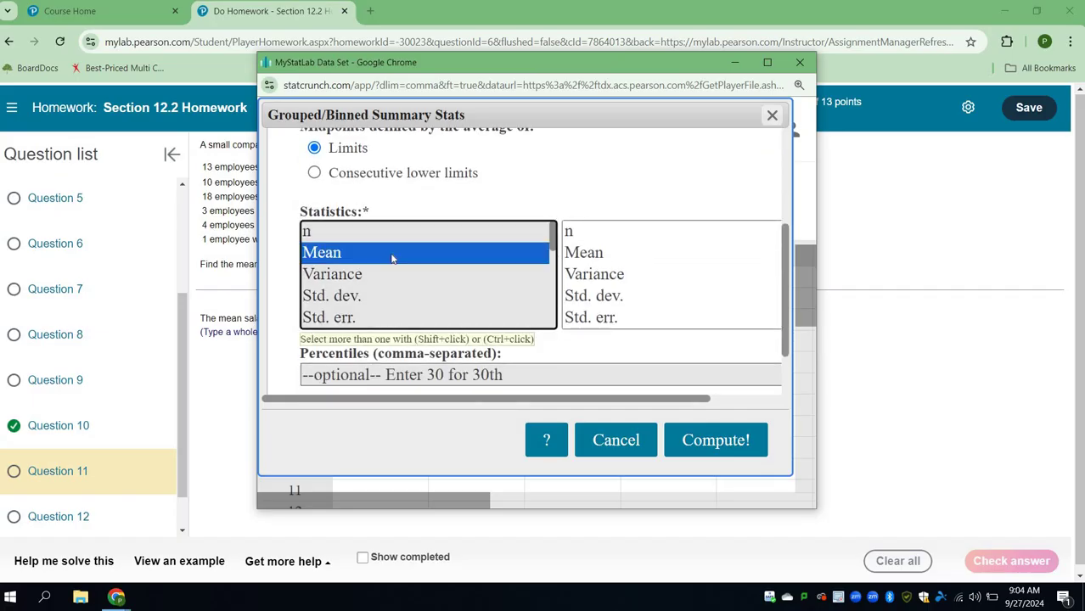
scroll(392, 259, "down", 1)
scroll(392, 259, "down", 1)
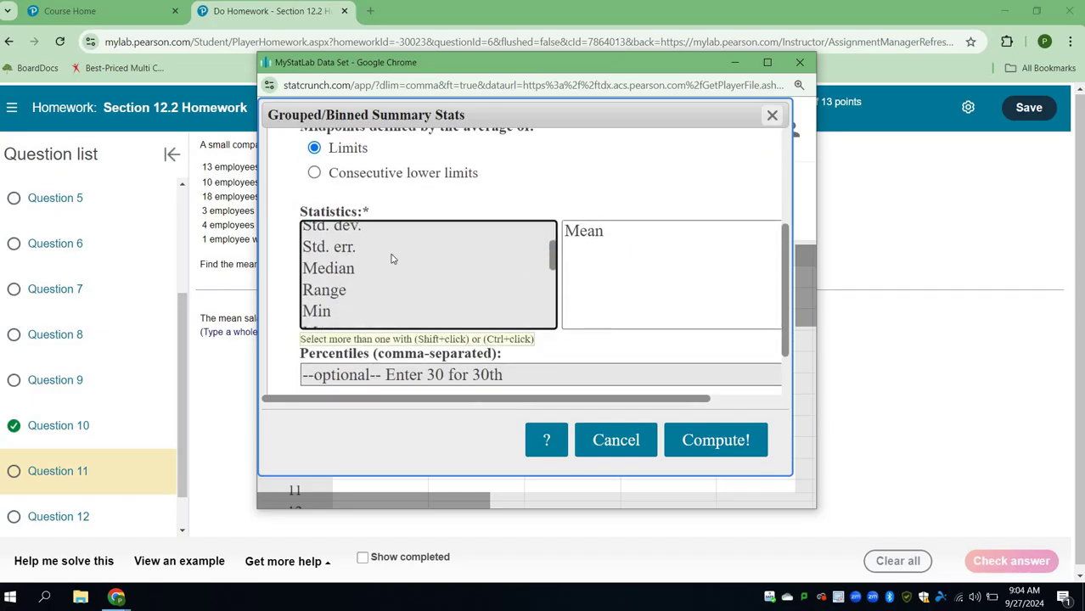
left_click(364, 274, "ctrl")
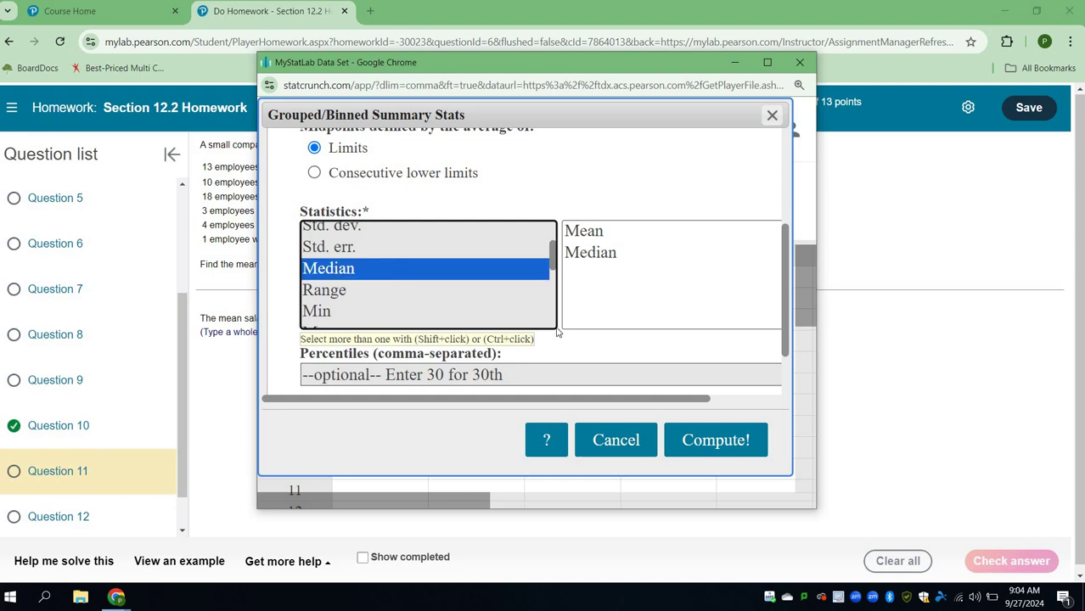
left_click(734, 451)
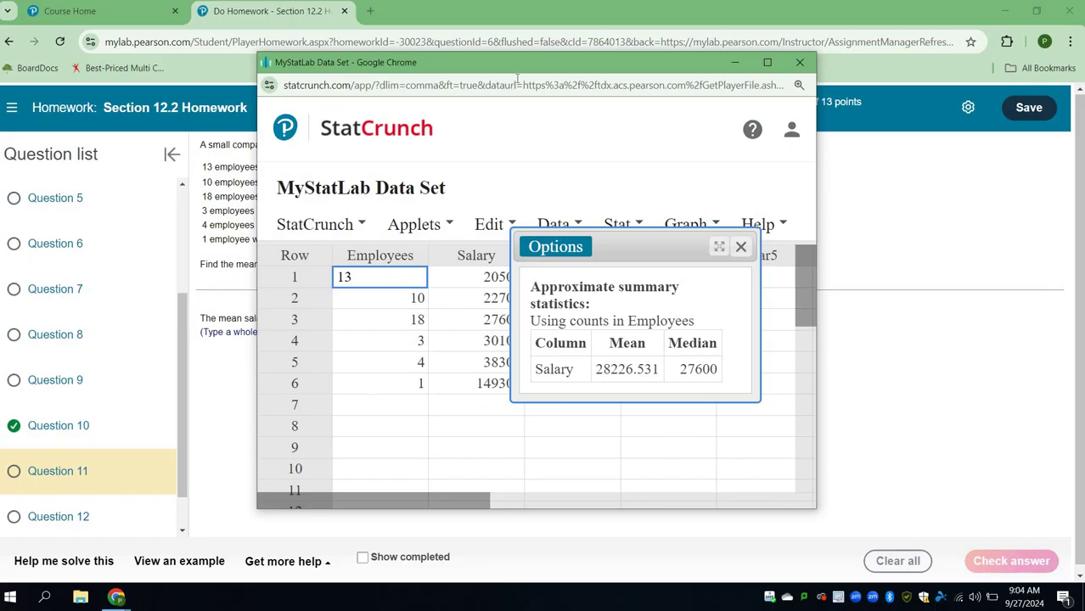
Move the StatCrunch window aside so its results and Question 11's answer box can be seen together
left_click_drag(521, 72, 435, 311)
left_click_drag(431, 367, 442, 367)
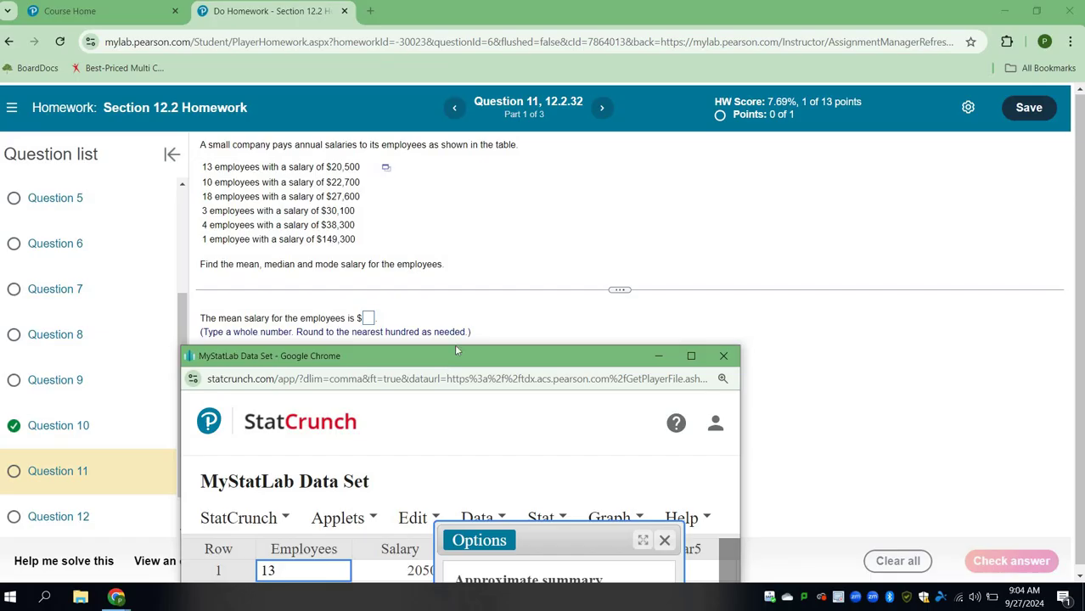
left_click_drag(456, 350, 753, 99)
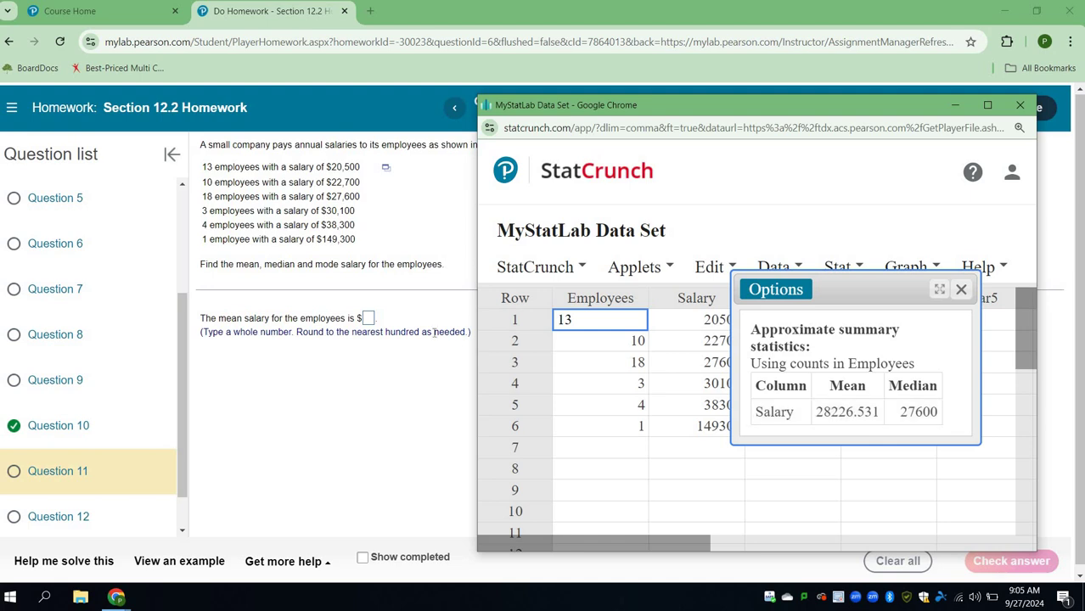
Answer the mean salary with 28200 using the StatCrunch result, check it and continue to the median part
left_click(367, 320)
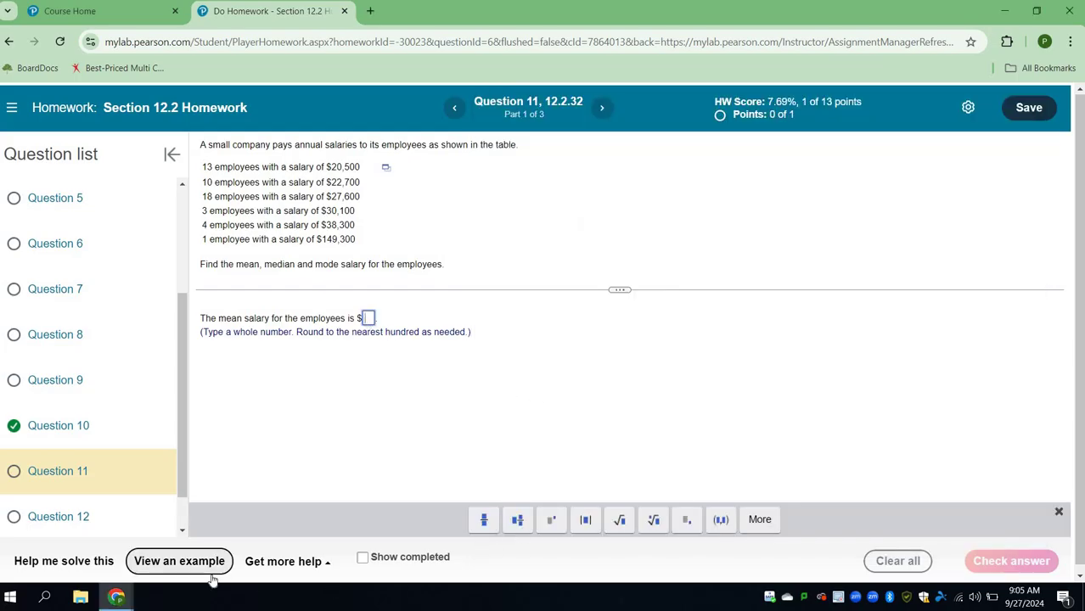
type("282")
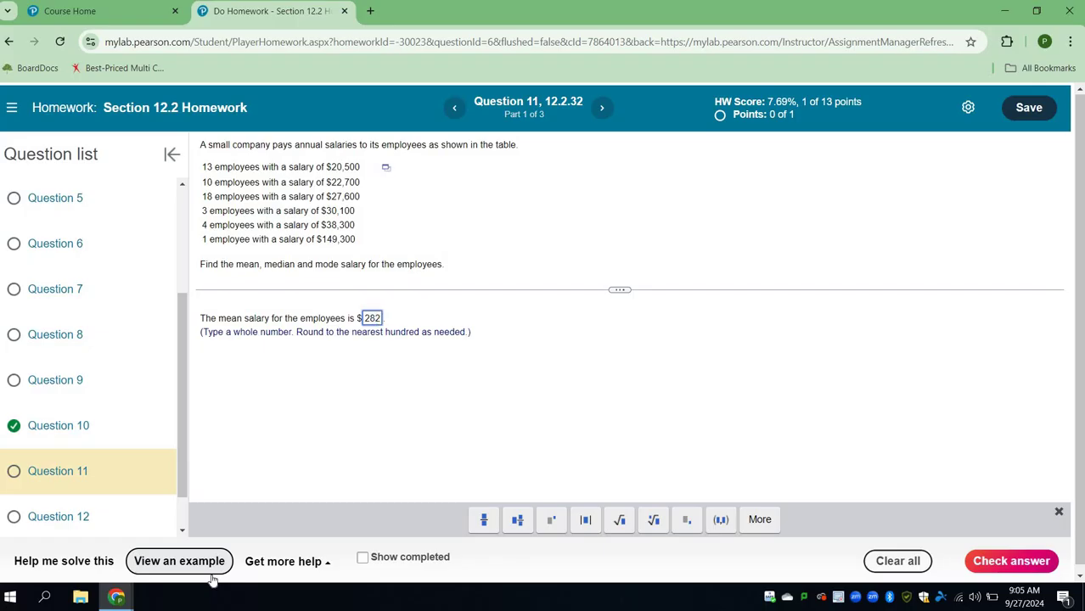
mouse_move(117, 597)
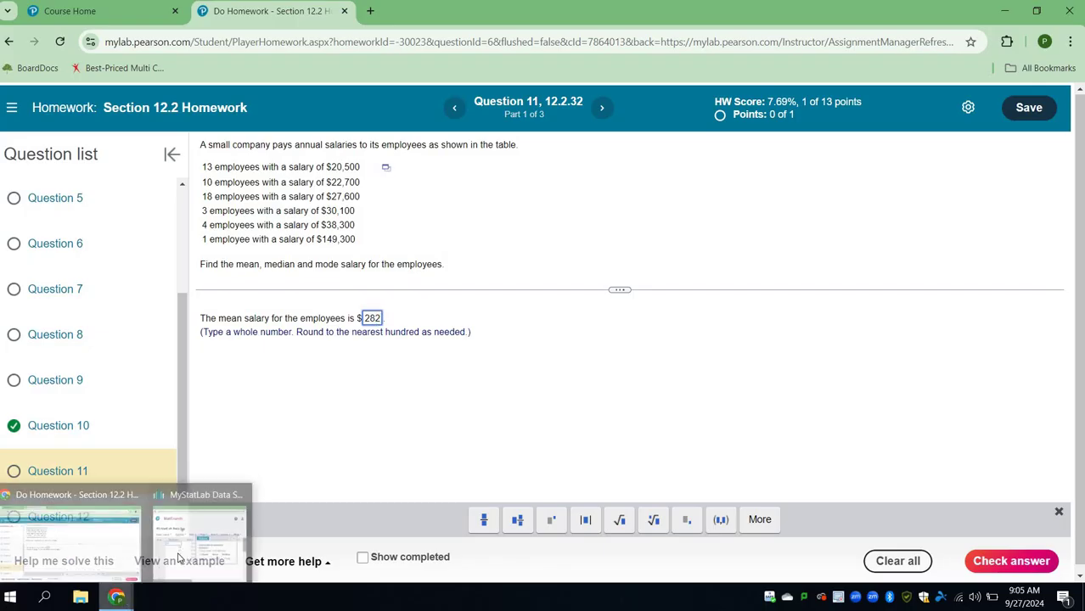
mouse_move(187, 556)
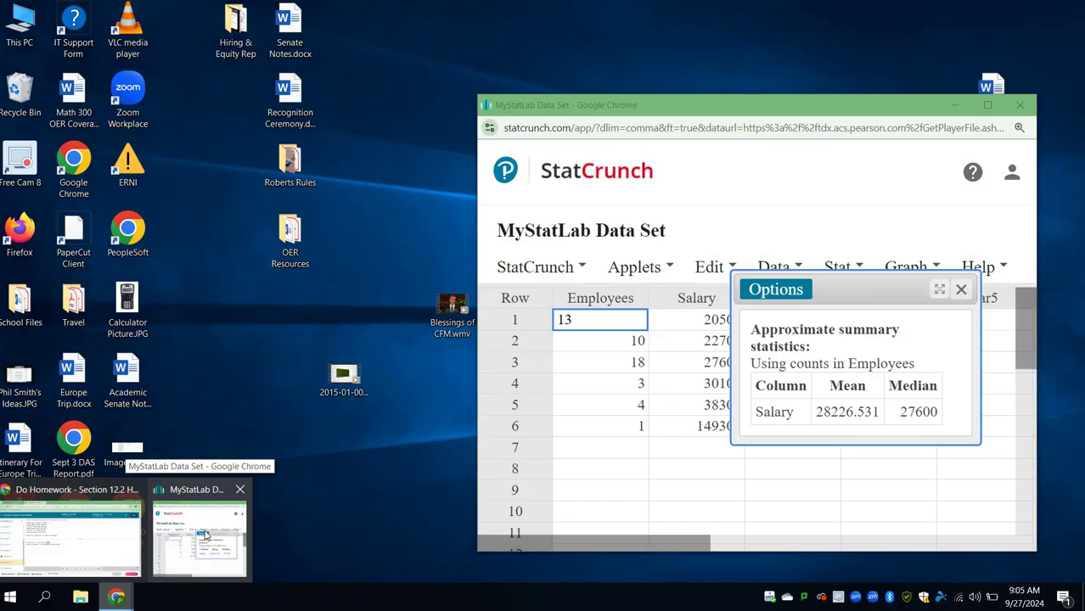
left_click(115, 537)
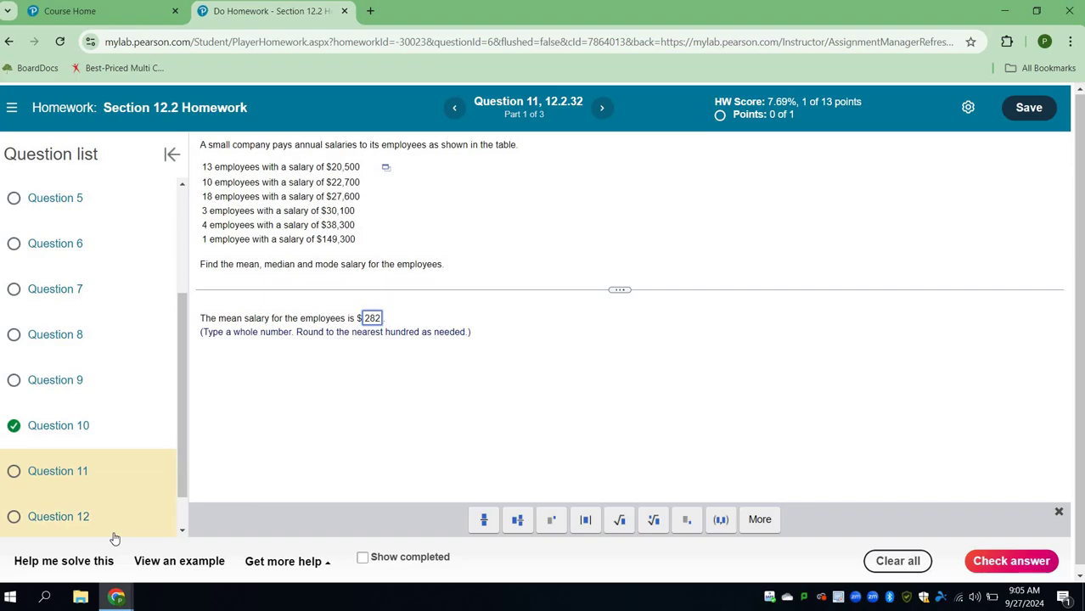
type("28200")
key("Return")
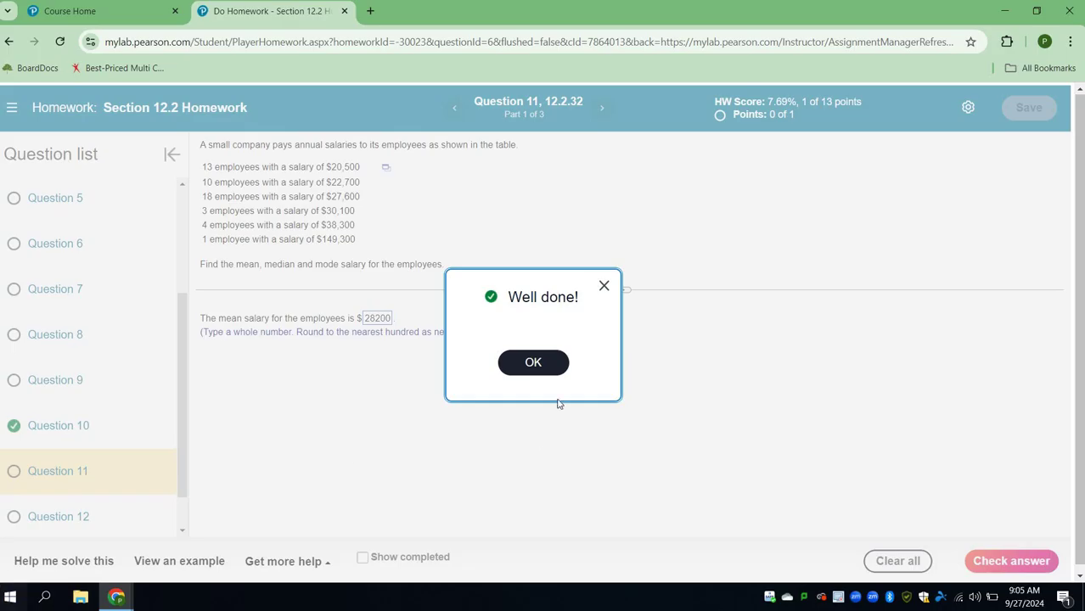
left_click(546, 368)
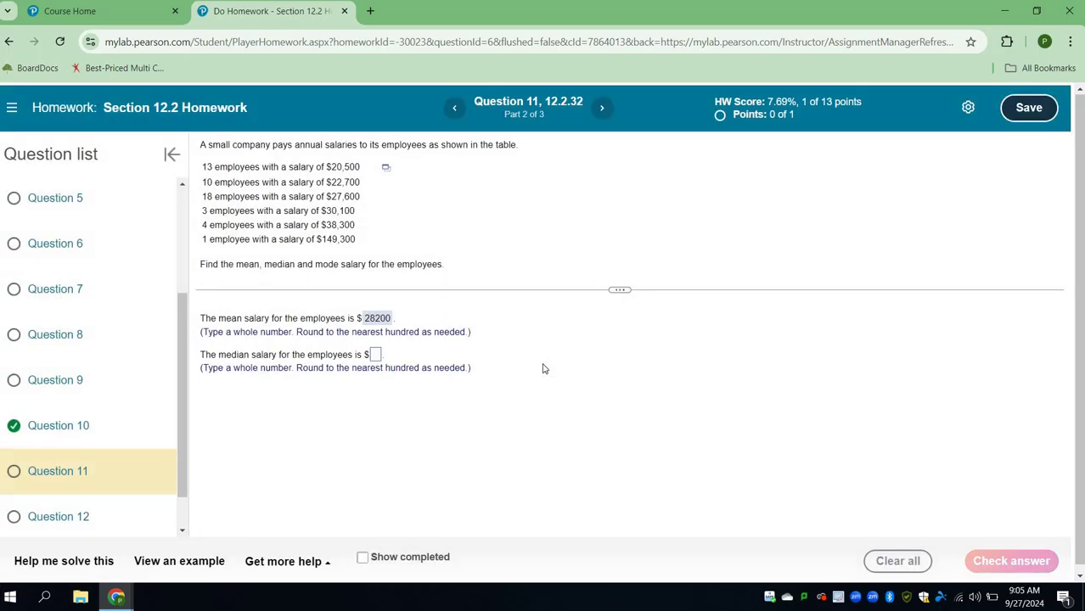
left_click(375, 359)
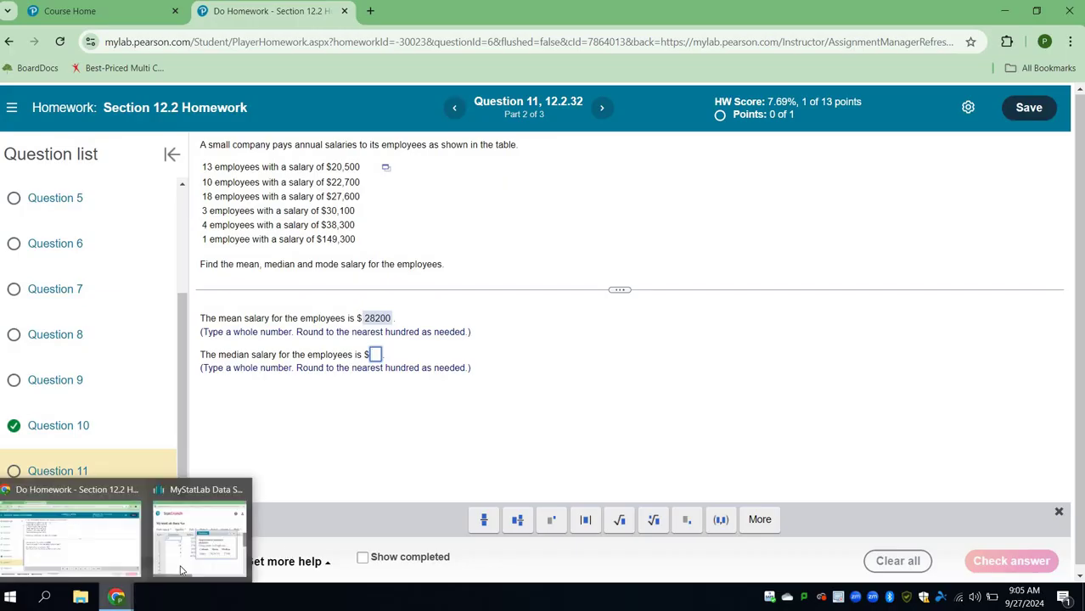
left_click(179, 562)
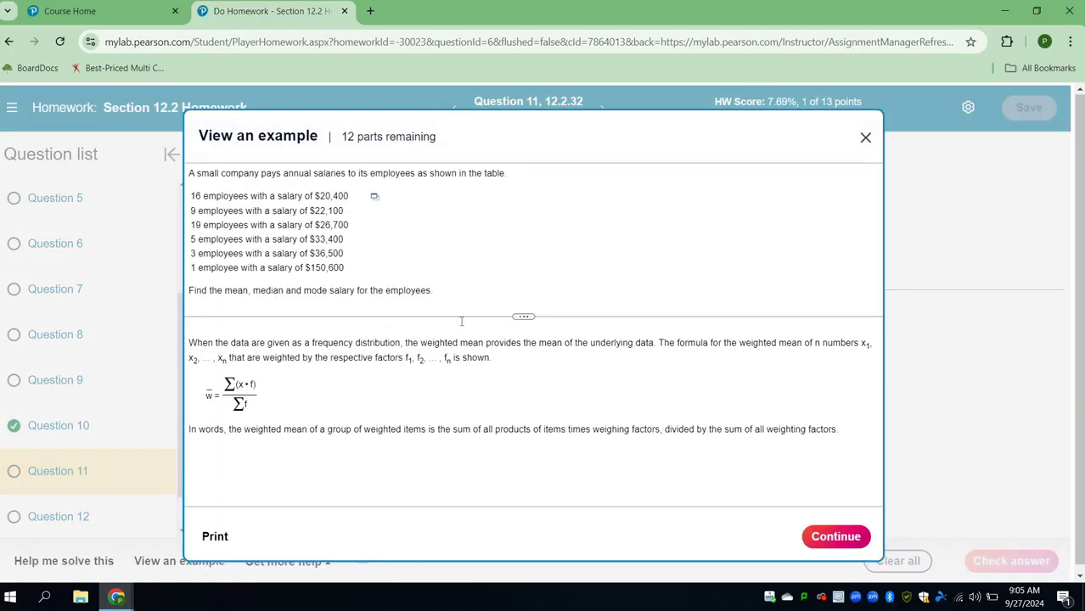
left_click(865, 137)
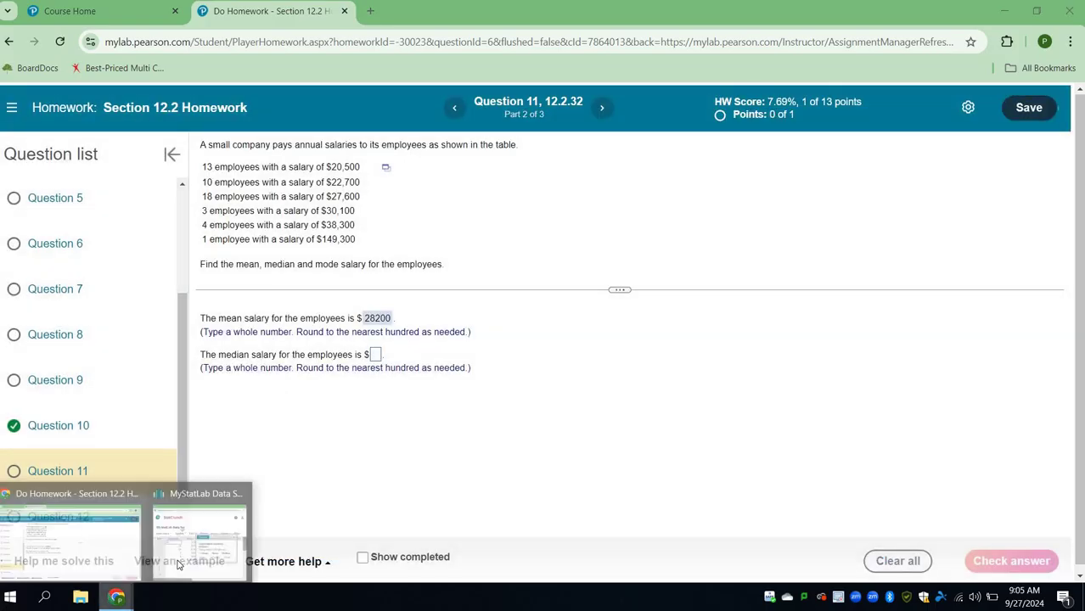
Consult the StatCrunch results, answer the median salary with 27600, check it and continue to the mode part
left_click(201, 530)
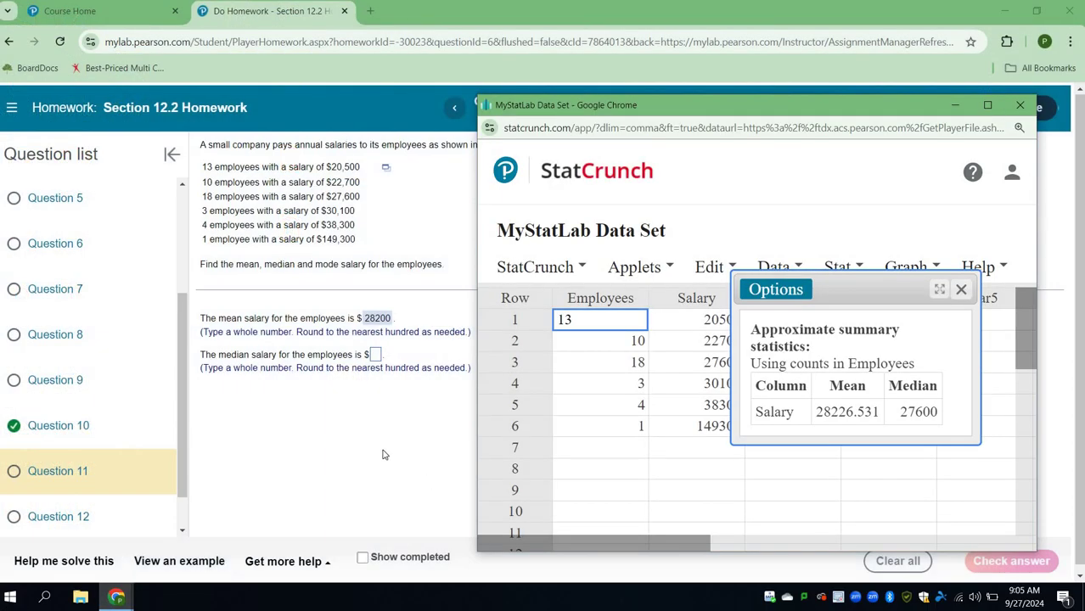
left_click(378, 355)
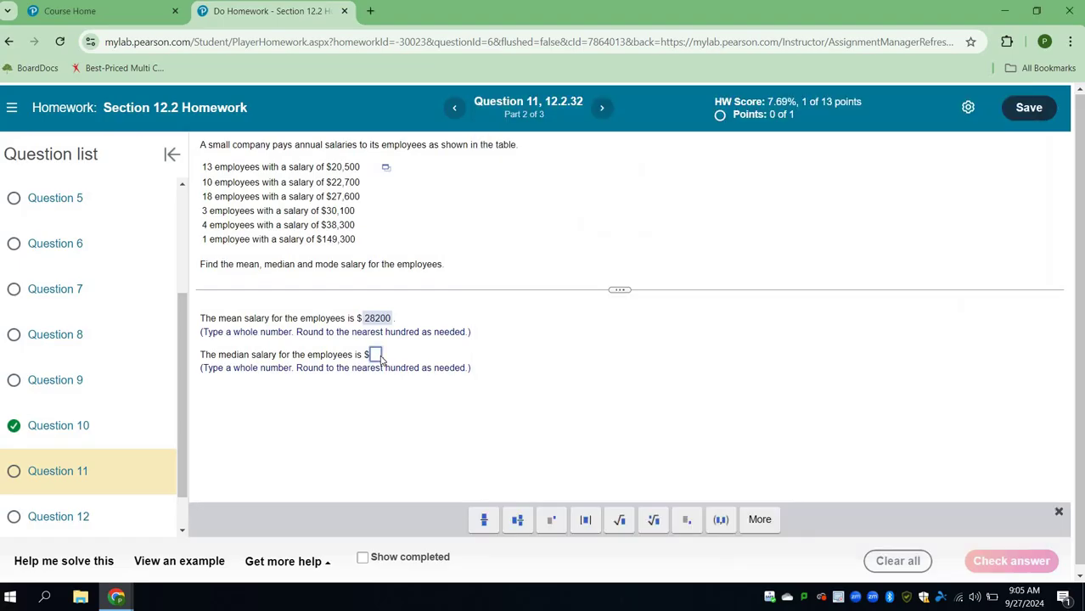
type("27600")
key("Return")
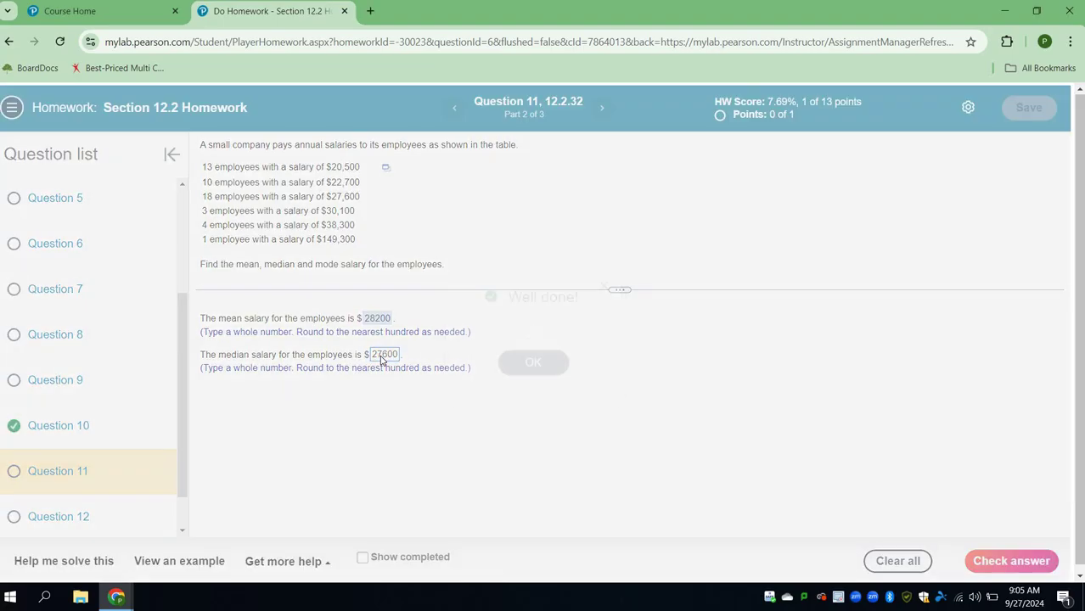
left_click(537, 367)
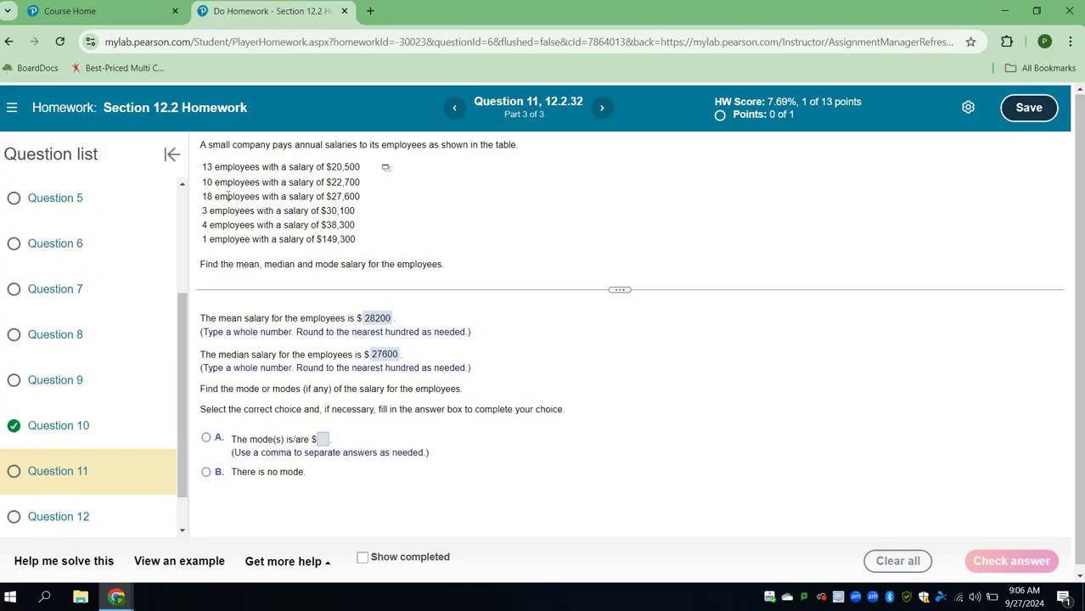
Answer the mode part with choice A and a mode of 27600, check it, and go to the next question
left_click(323, 440)
type("27600")
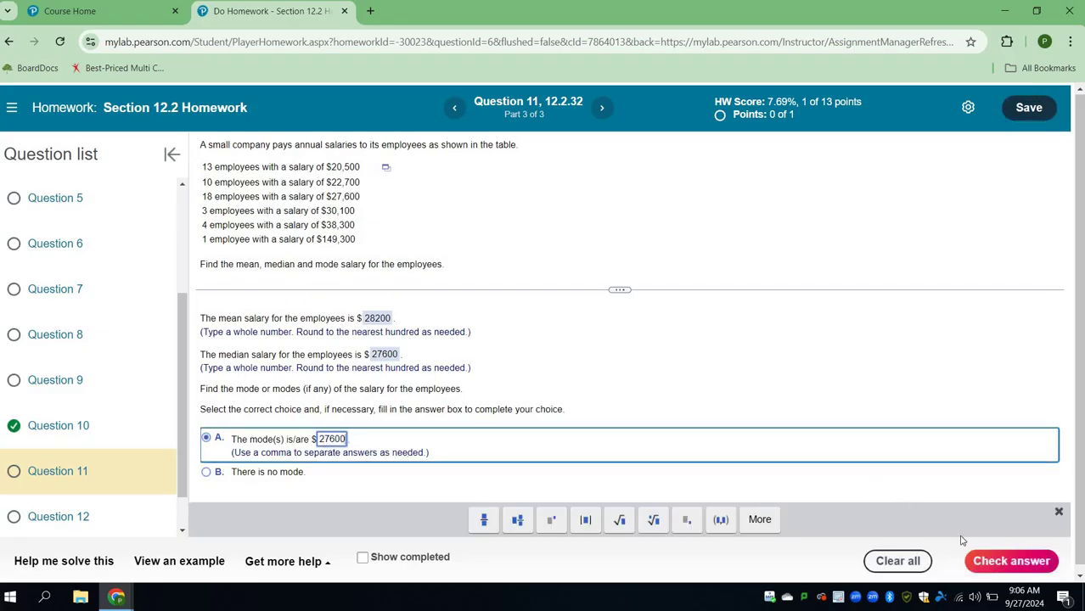
left_click(985, 560)
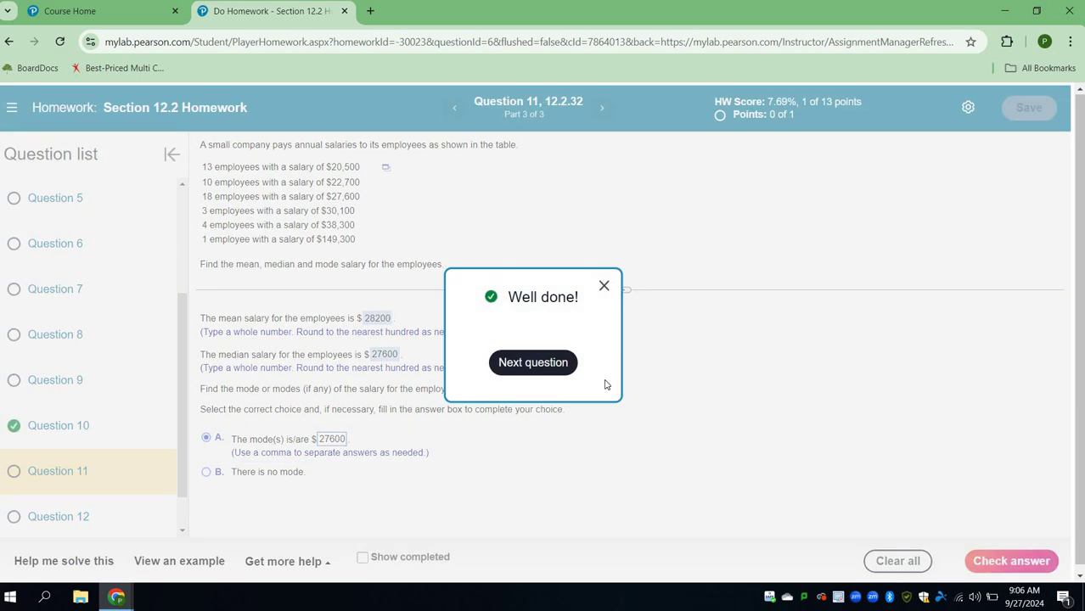
left_click(533, 363)
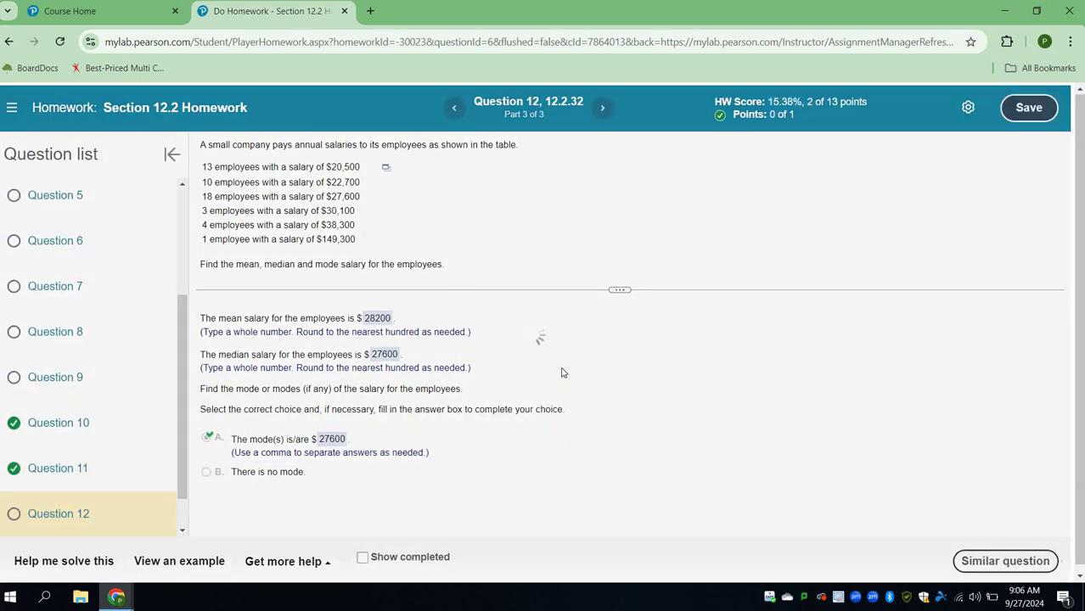